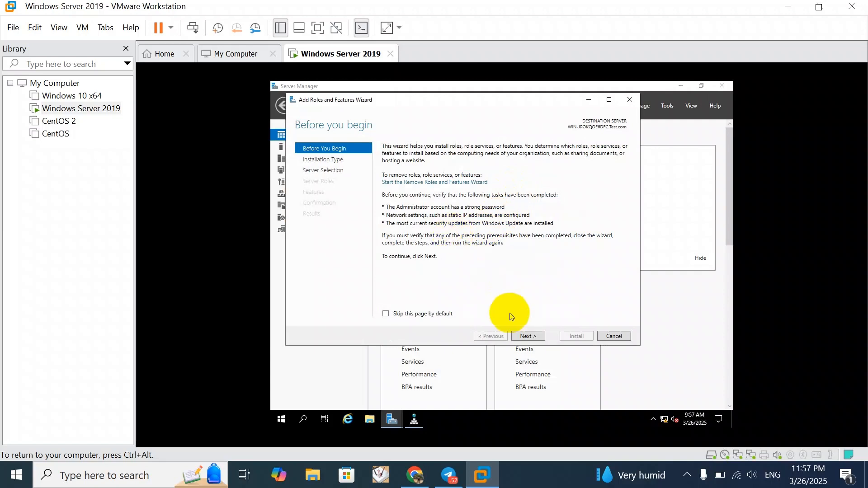
Review the server roles and features pages of the Add Roles and Features Wizard, and close it without installing anything
click(526, 338)
click(525, 338)
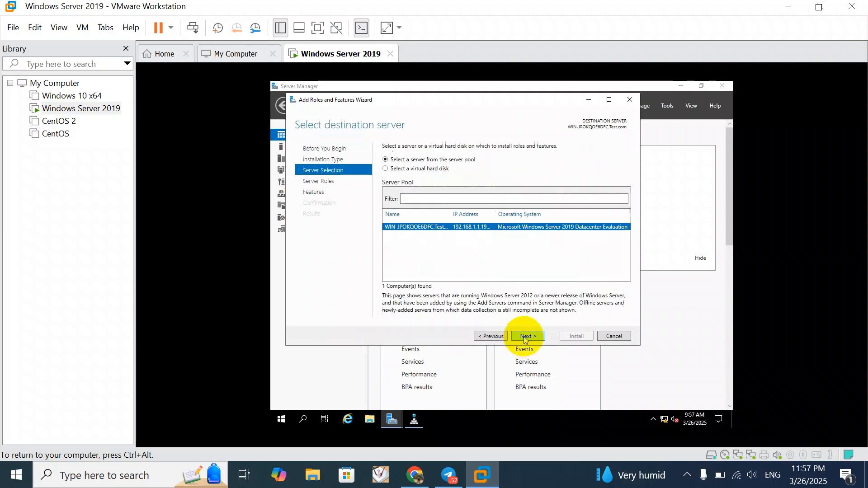
click(524, 337)
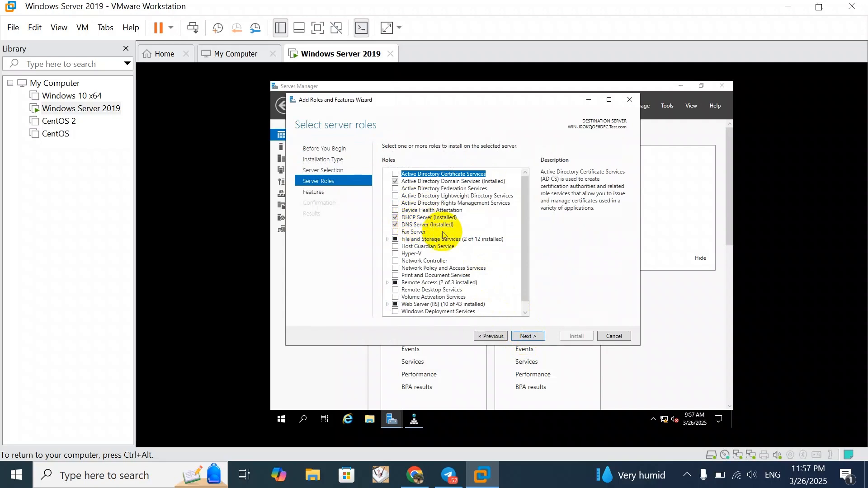
click(539, 341)
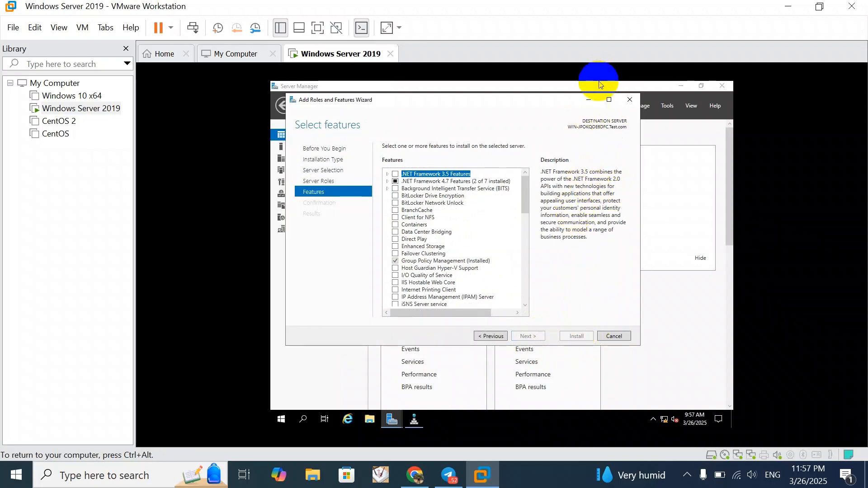
click(631, 101)
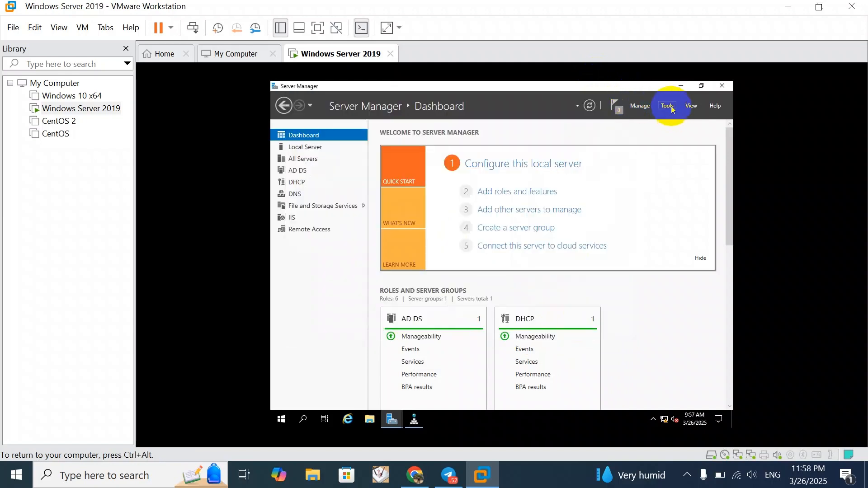
Open DNS Manager and start a new primary zone stored in Active Directory under Forward Lookup Zones
click(672, 109)
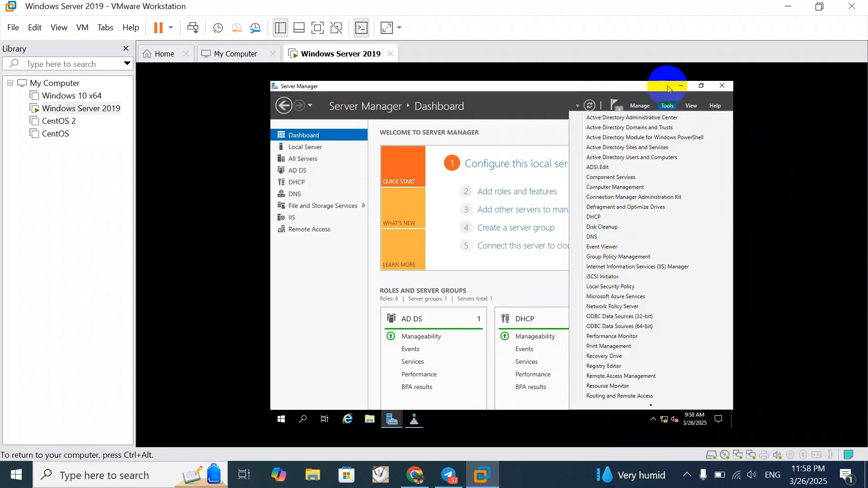
click(618, 237)
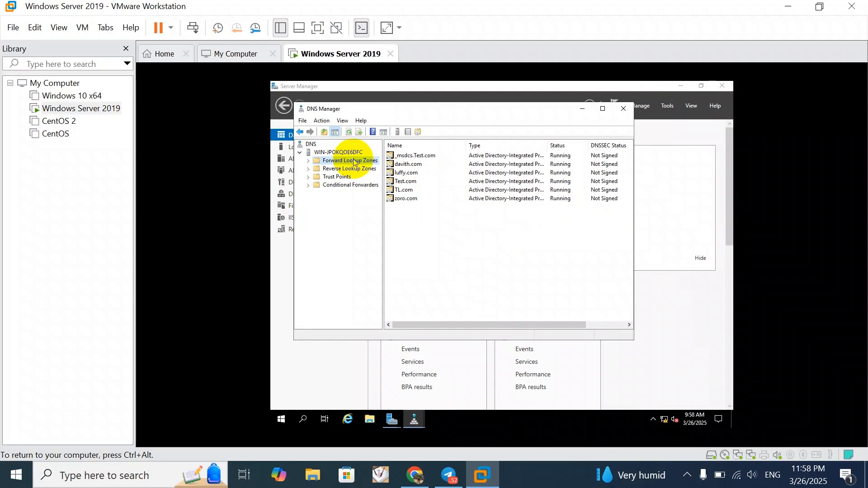
right_click(354, 163)
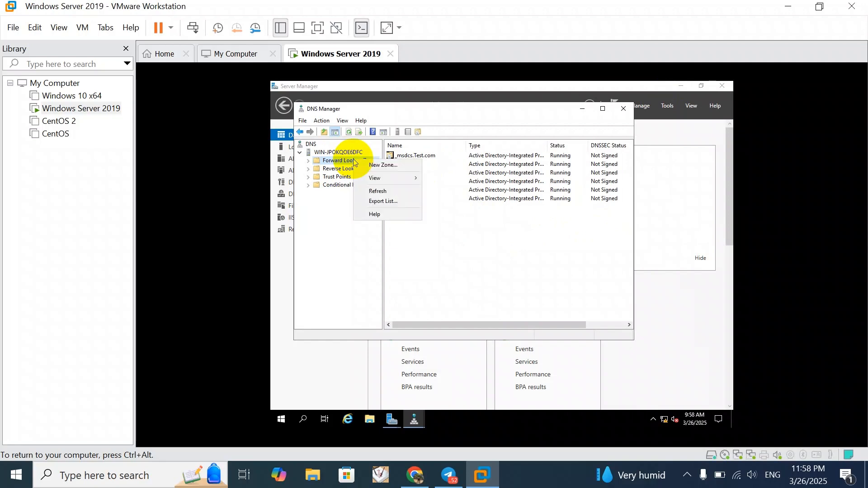
click(383, 167)
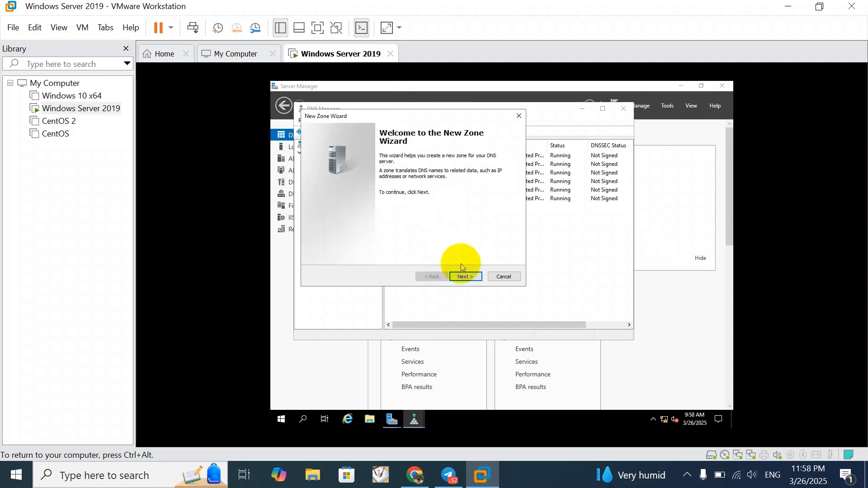
click(466, 277)
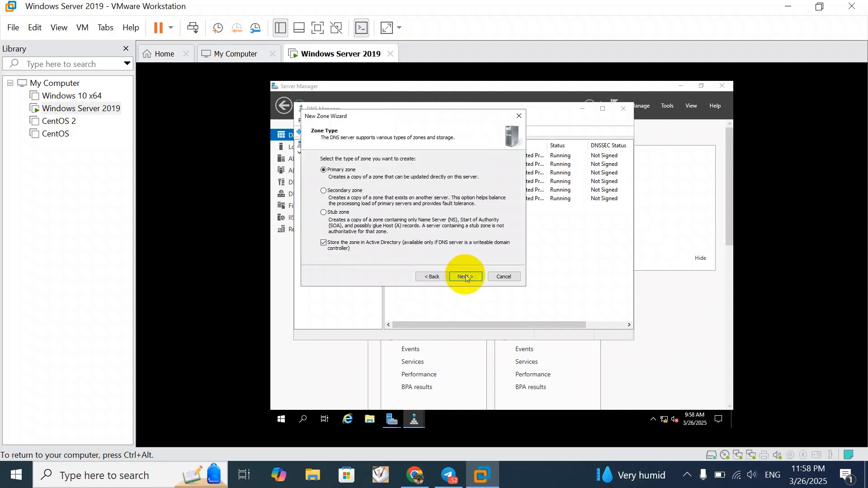
click(466, 276)
click(465, 275)
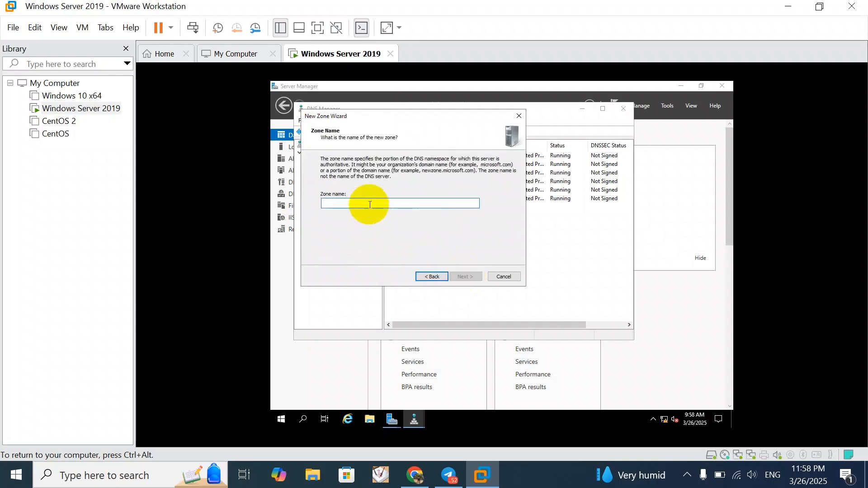
Name the new forward lookup zone chamrouen.com, disallow dynamic updates, and finish creating it
text(chamr)
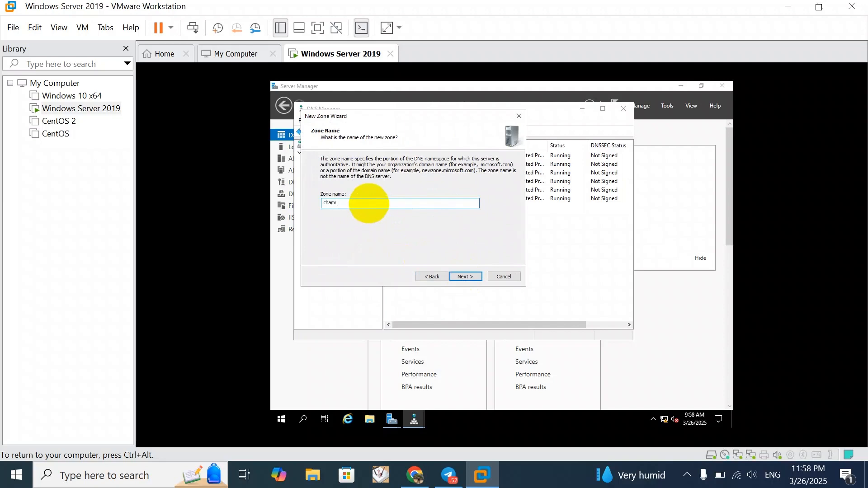
text(ouen.com)
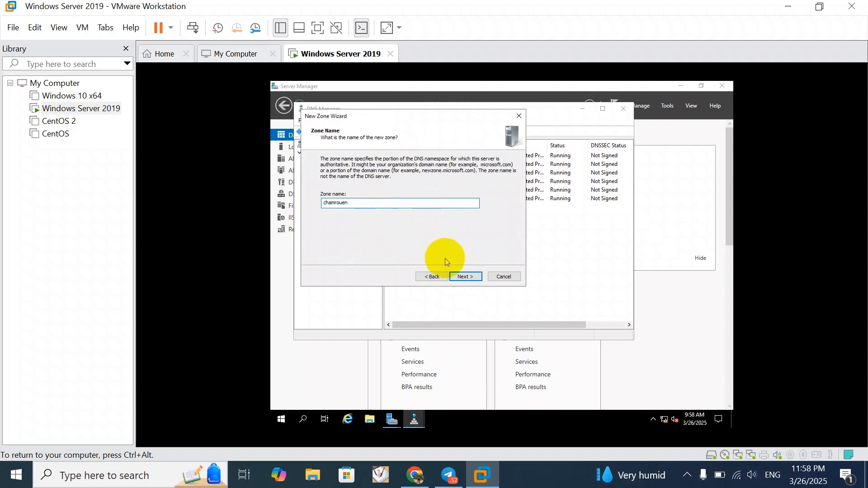
click(474, 280)
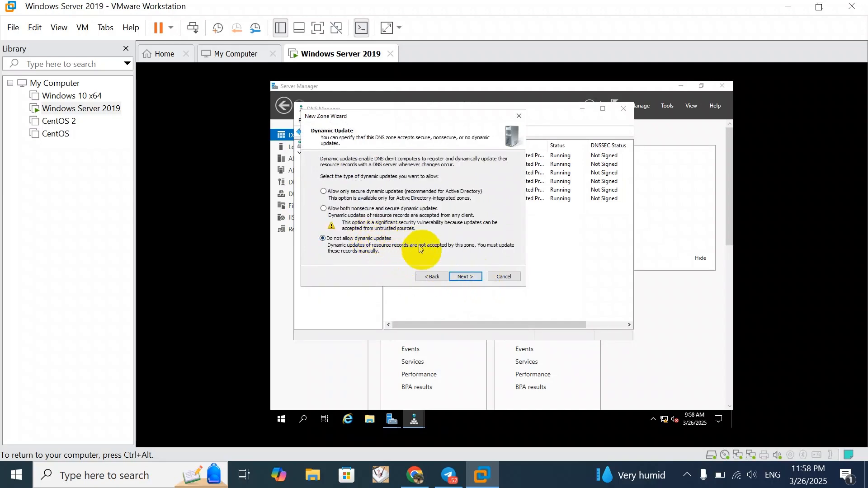
click(464, 277)
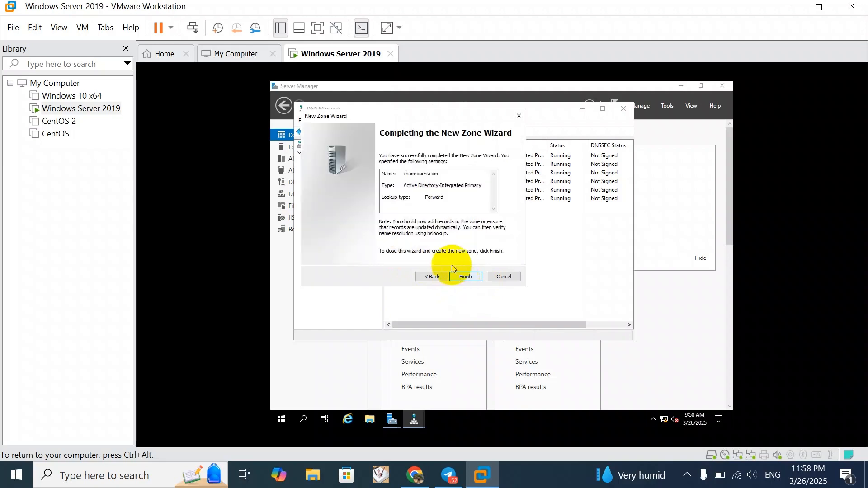
click(463, 277)
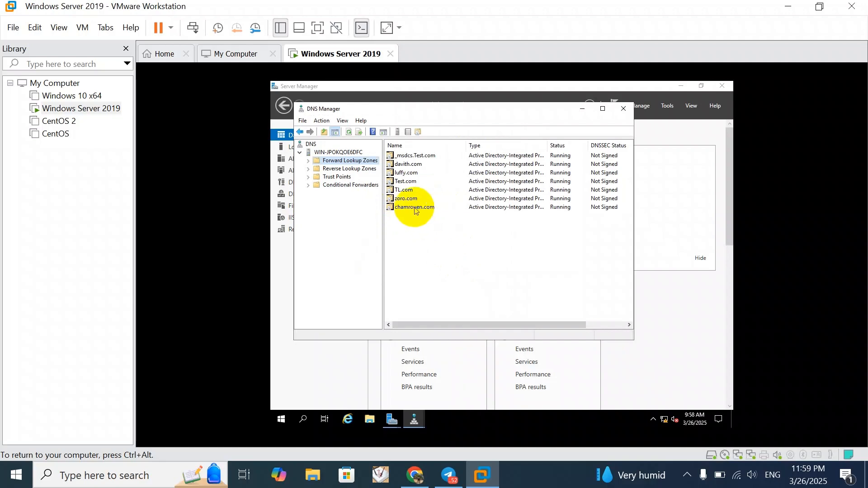
Start a new host (A) record named database in the chamrouen.com zone
right_click(416, 210)
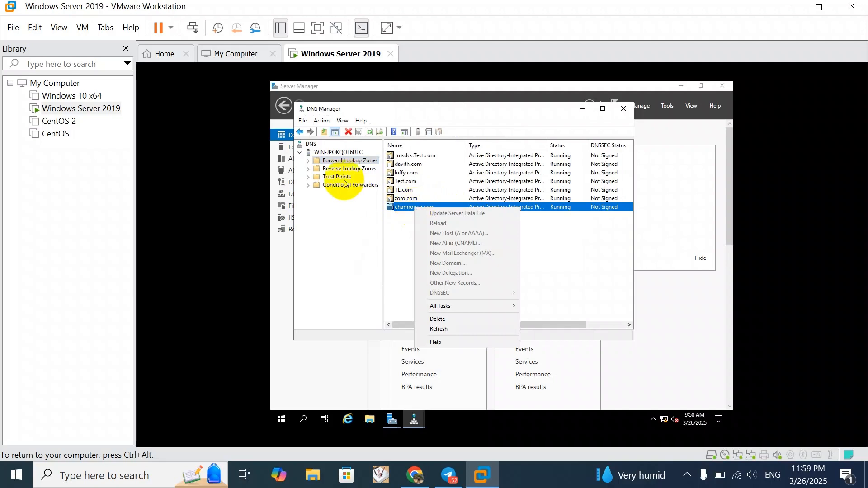
click(310, 161)
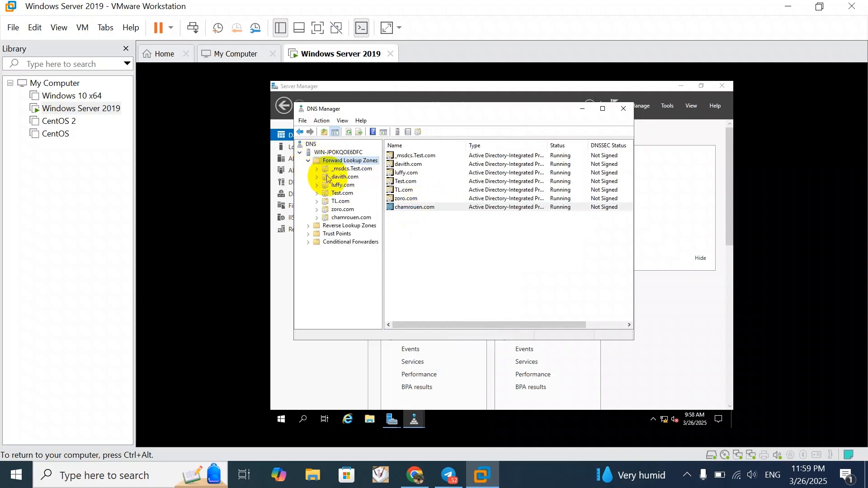
click(344, 218)
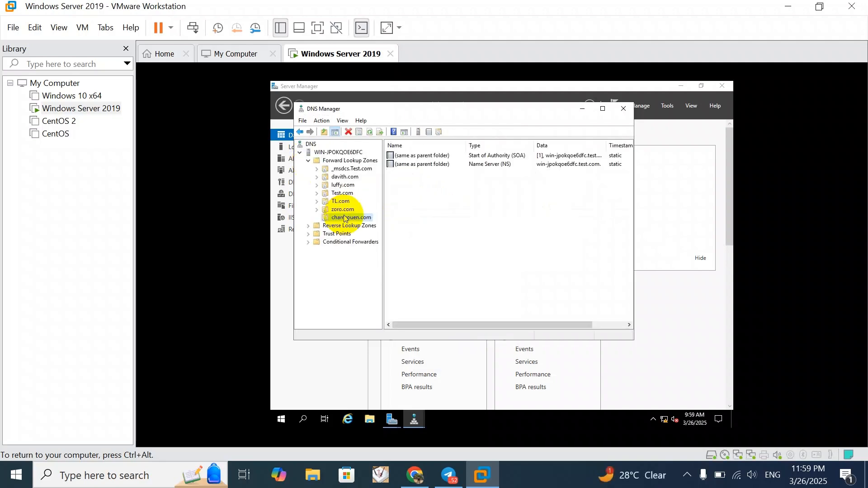
right_click(345, 218)
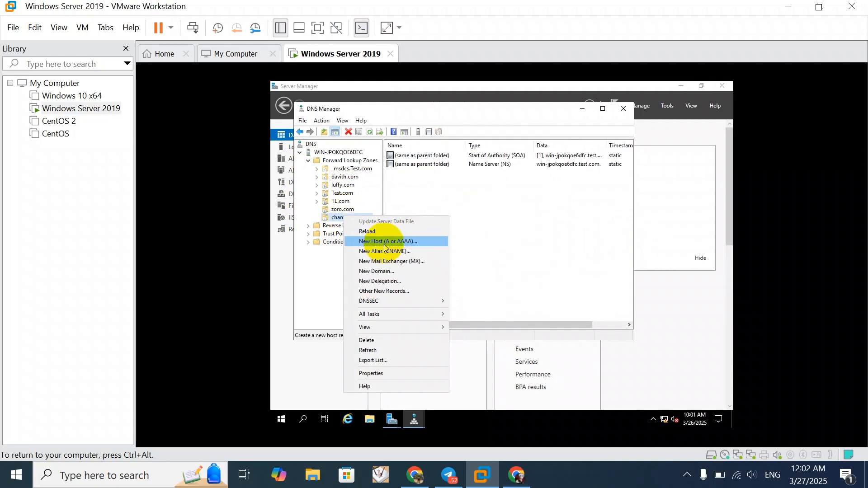
click(386, 243)
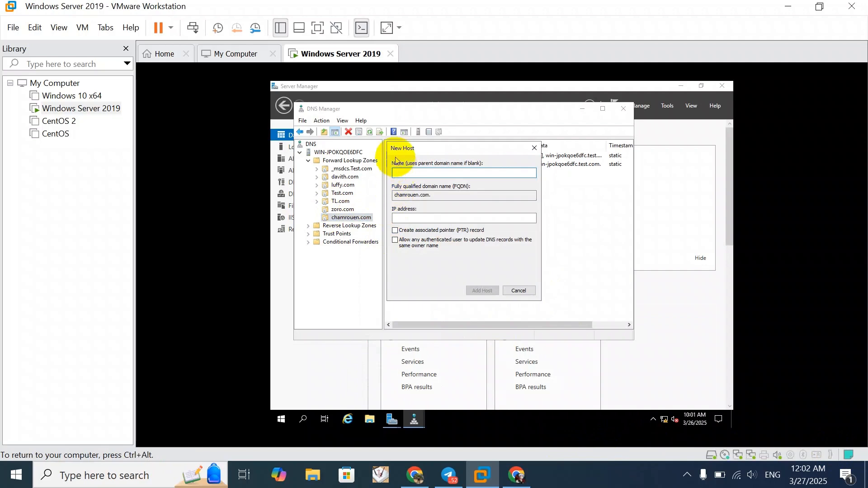
text(ba)
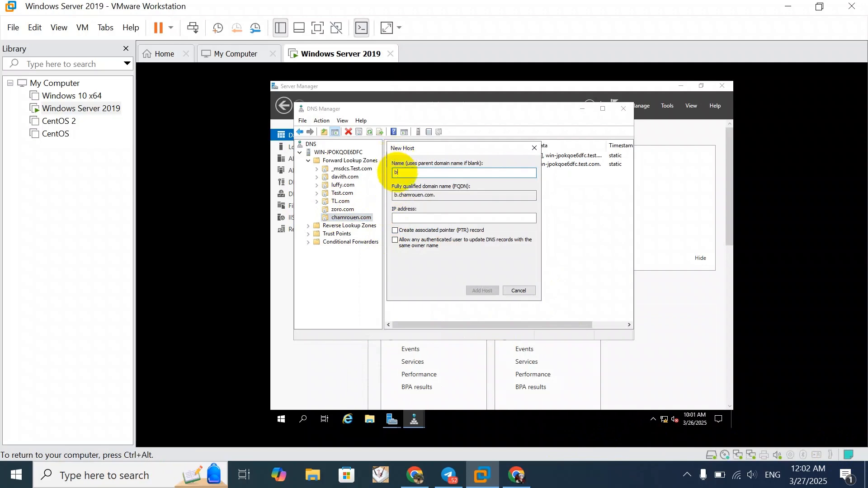
key(BackSpace)
key(BackSpace)
text(database)
Set the database host's IP address to 192.168.4.1 and add the record
click(410, 218)
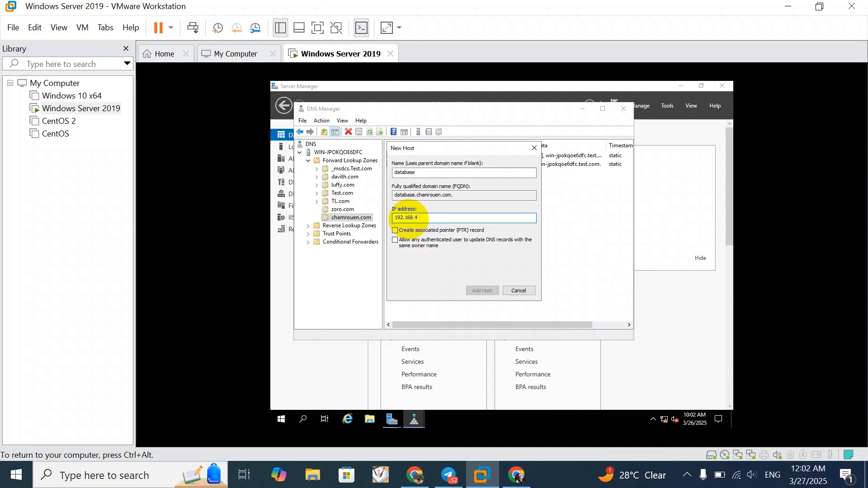
text(1)
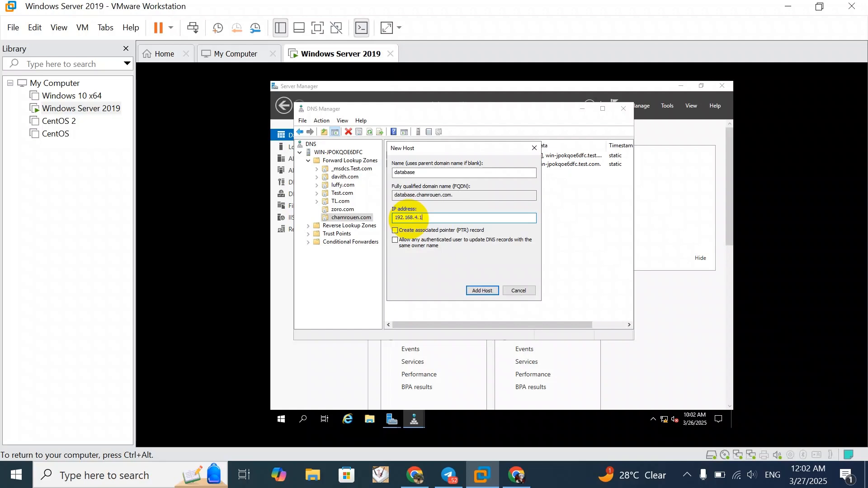
click(487, 291)
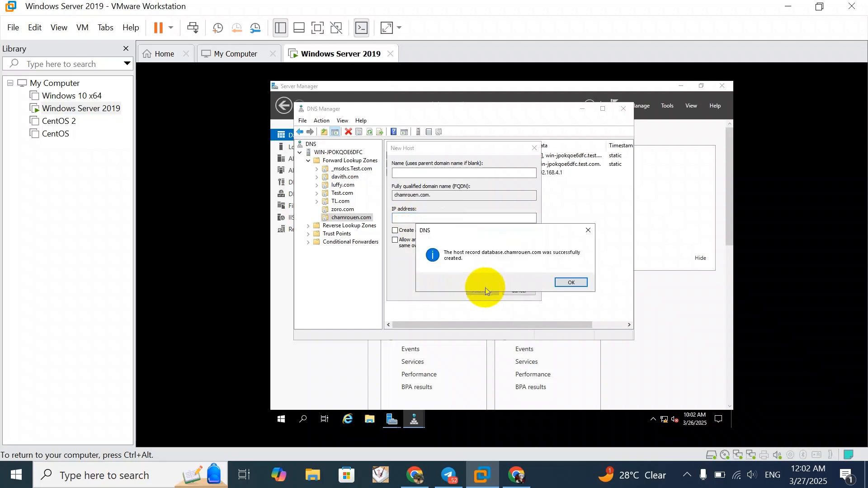
click(568, 283)
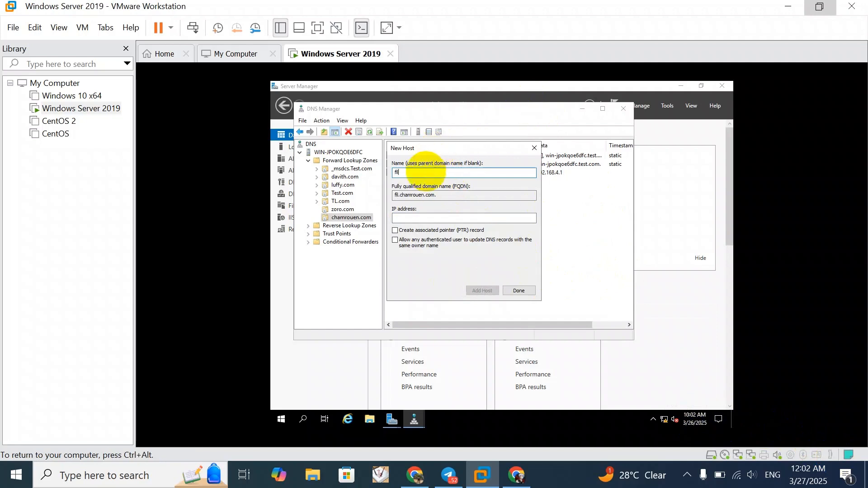
Add a second host record named fileserver with IP address 192.168.4.2, and close the New Host dialog
text(eserver)
click(429, 218)
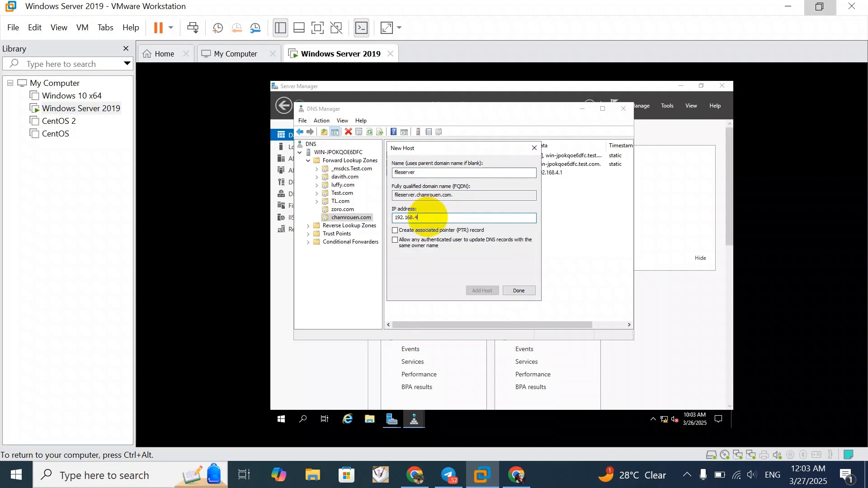
text(2)
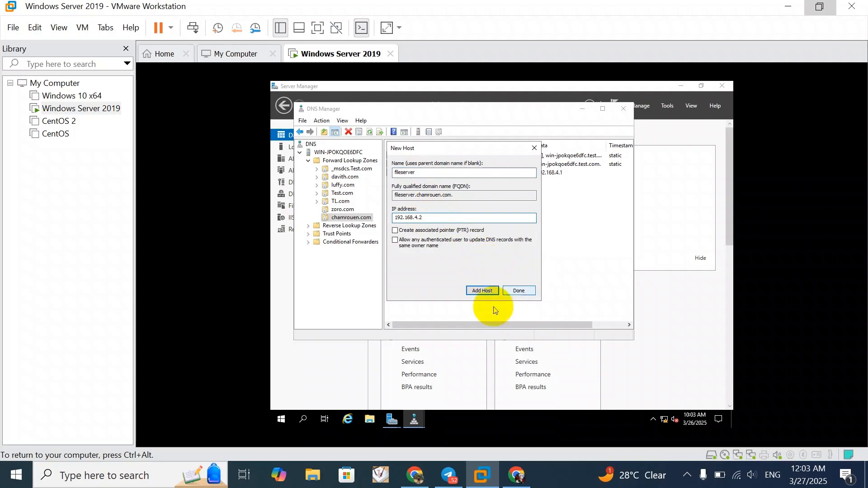
click(481, 291)
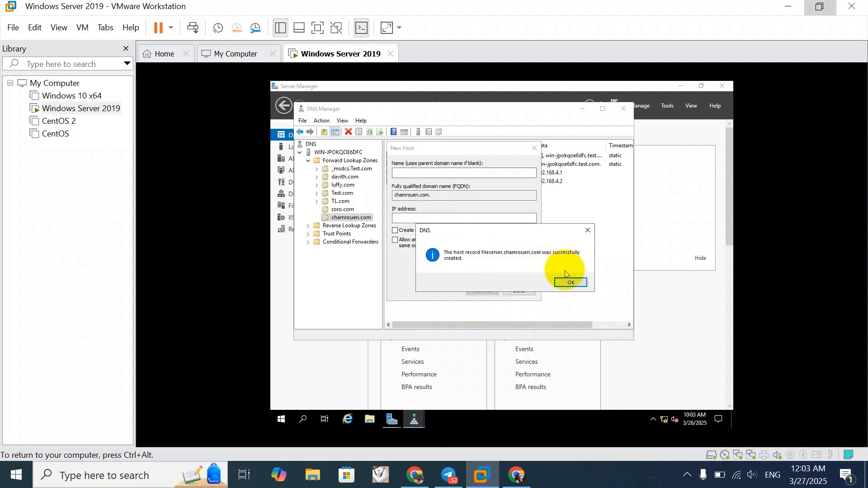
click(569, 283)
click(535, 148)
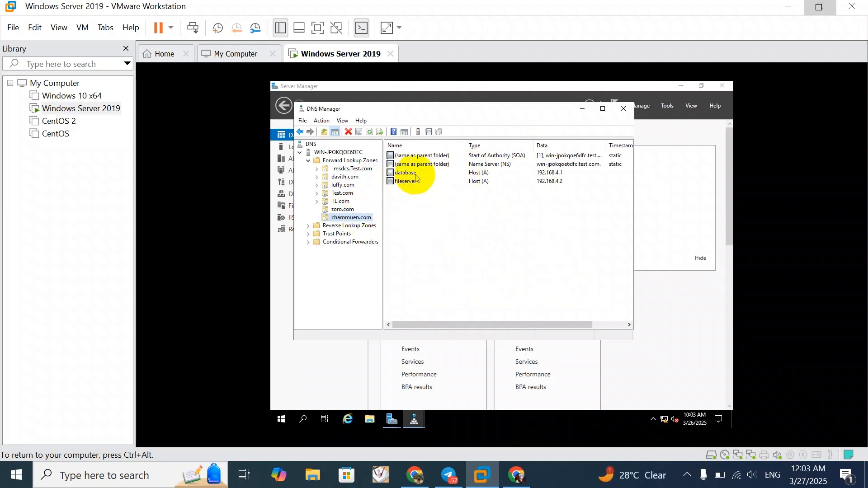
Start a new alias (CNAME) record named db in the chamrouen.com zone
right_click(371, 218)
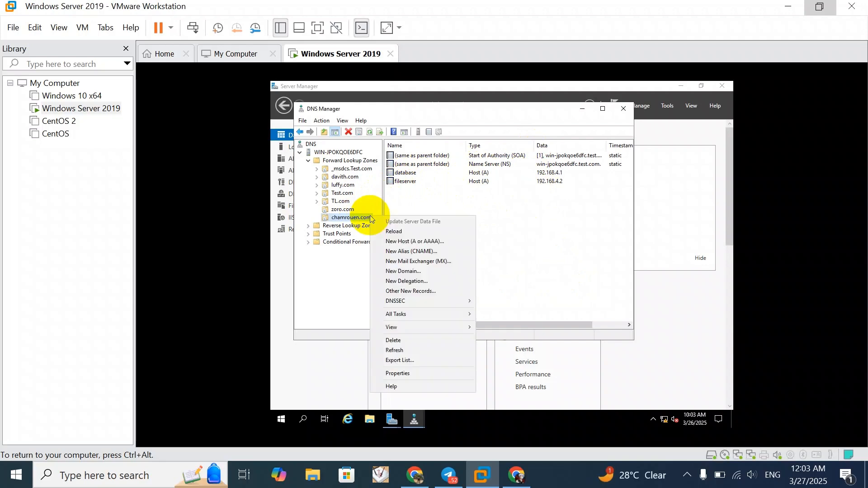
click(431, 246)
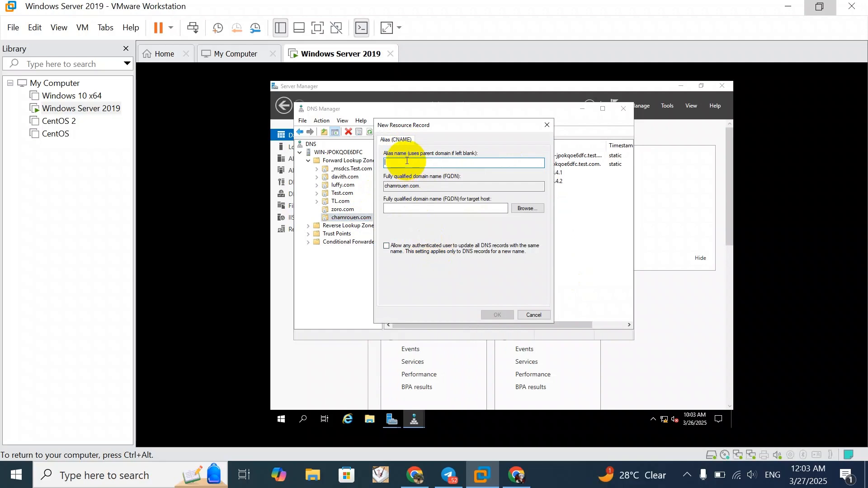
text(db)
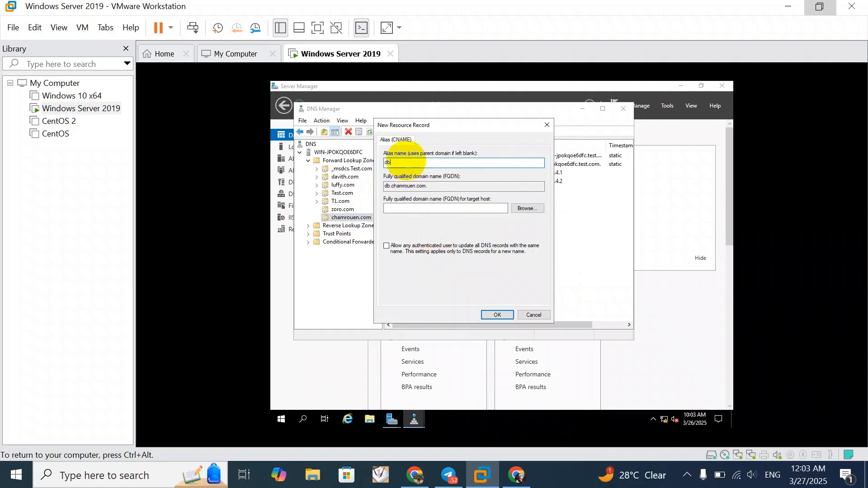
Choose the database host in the chamrouen.com forward lookup zone as the db alias's target and create the record
click(411, 207)
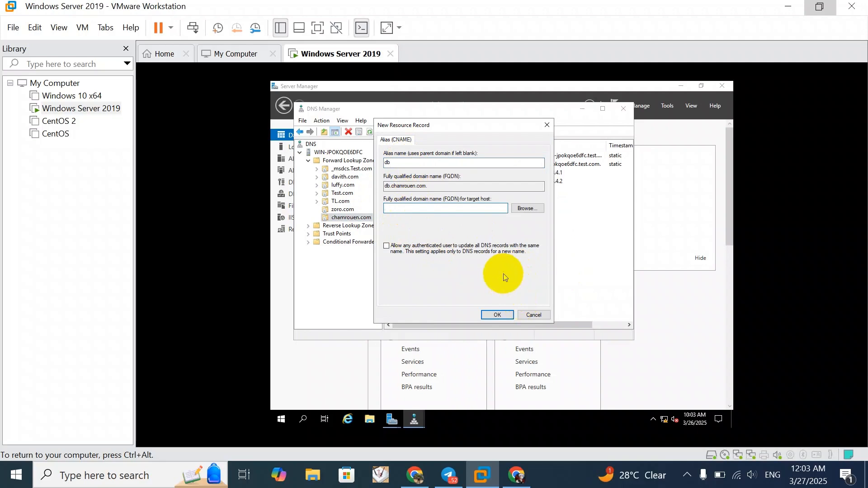
click(525, 210)
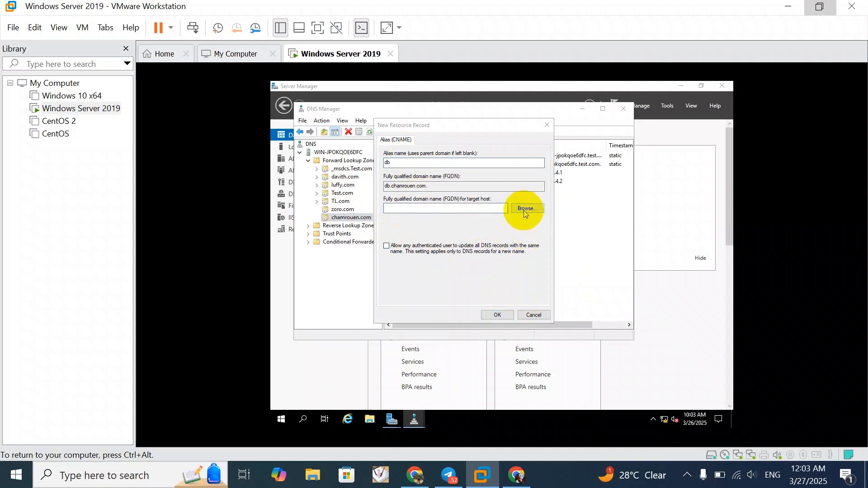
double_click(410, 199)
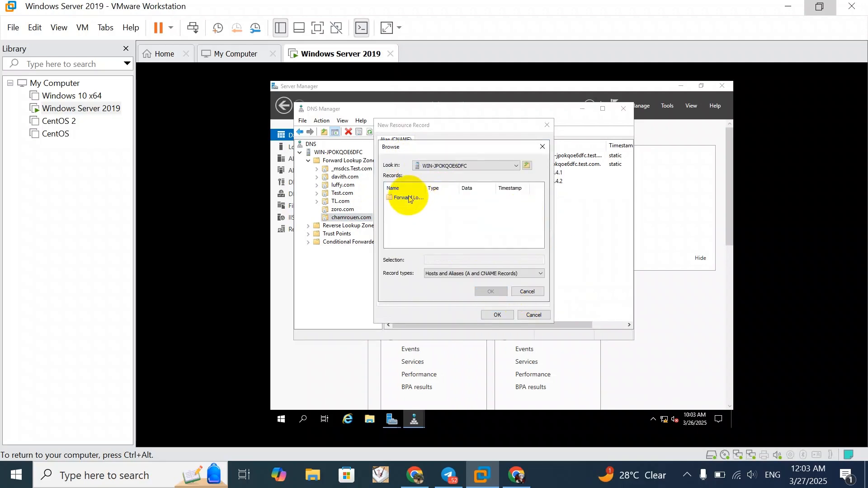
double_click(409, 198)
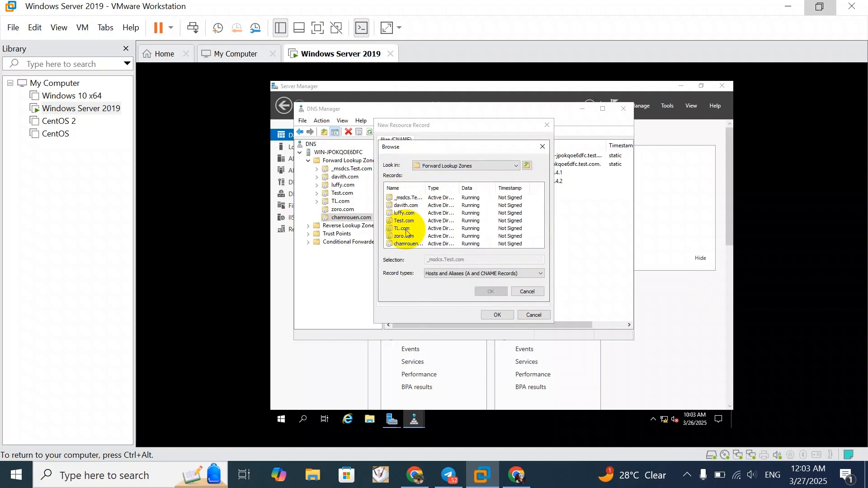
double_click(408, 244)
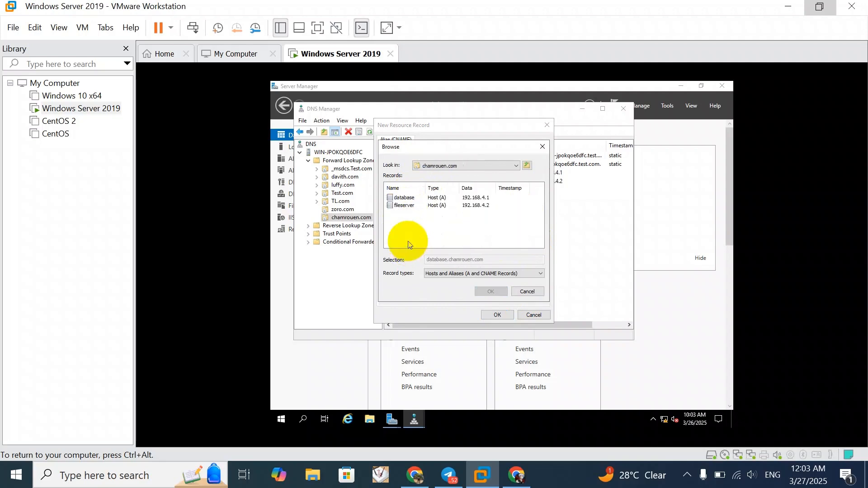
click(406, 200)
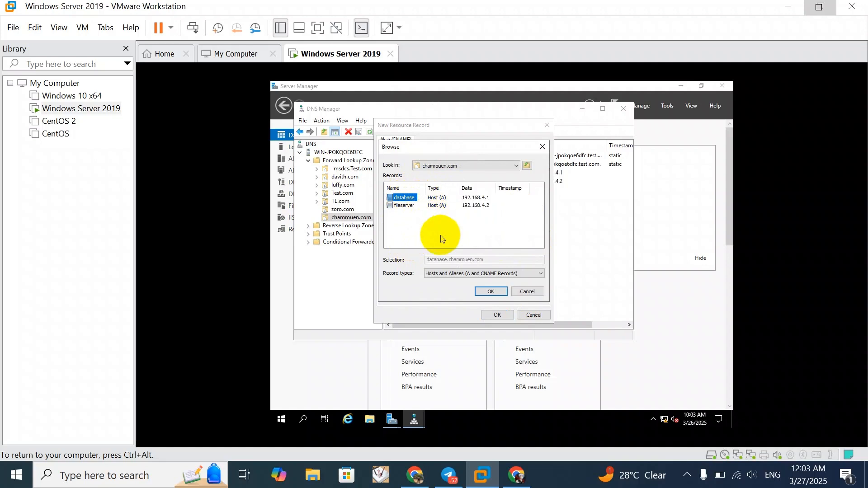
click(489, 292)
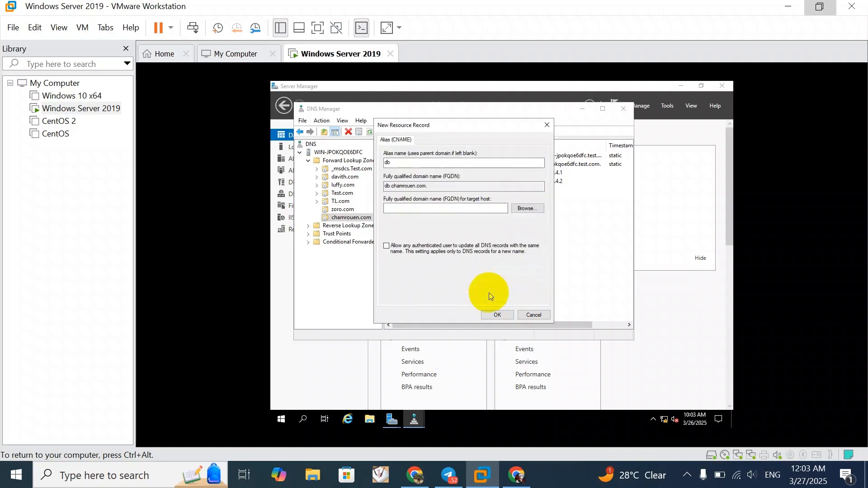
click(503, 316)
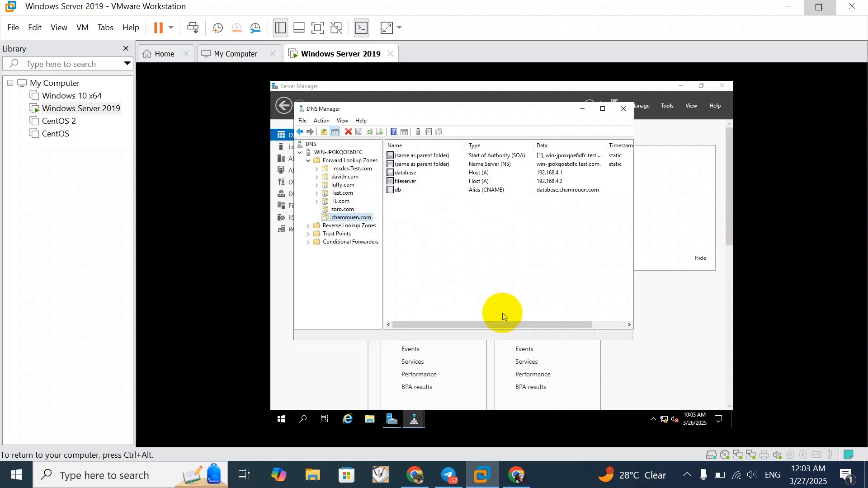
Start another alias (CNAME) record named fs in the chamrouen.com zone
right_click(352, 221)
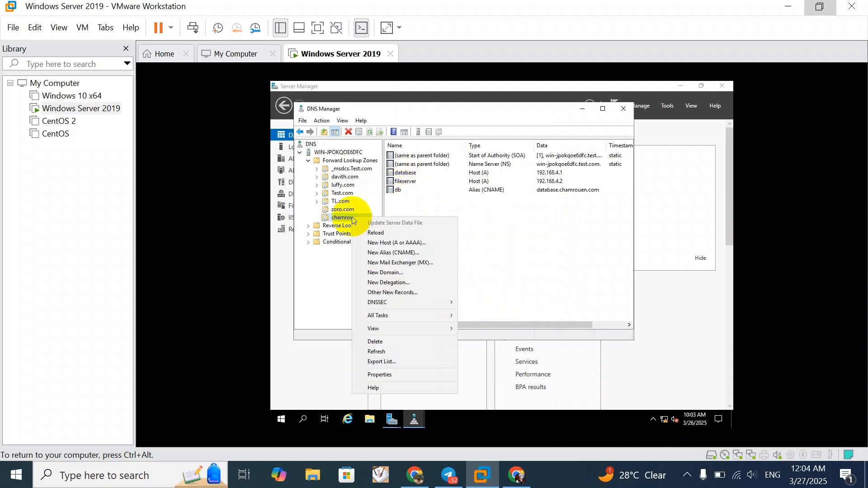
click(380, 253)
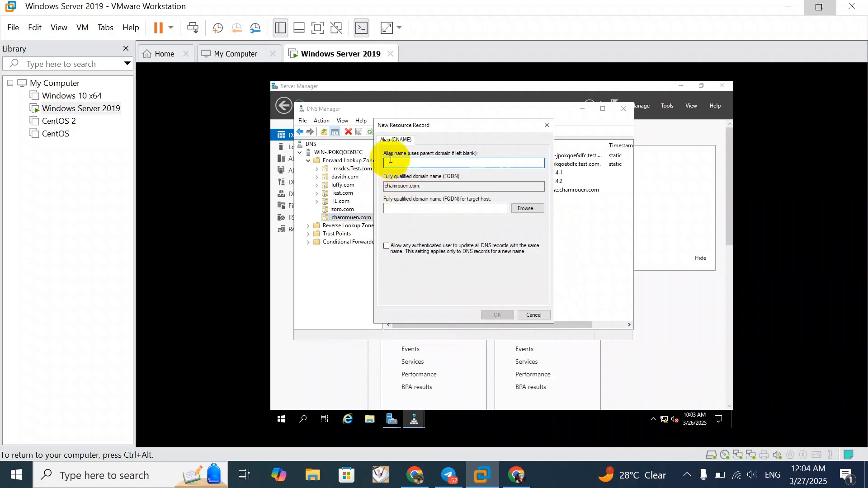
text(fs)
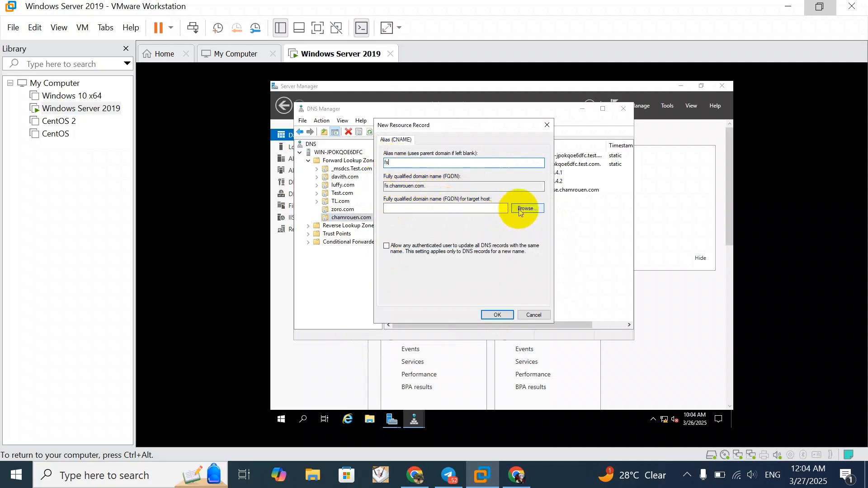
Set the fs alias's target to the fileserver host record of chamrouen.com and create the alias
click(520, 209)
double_click(405, 198)
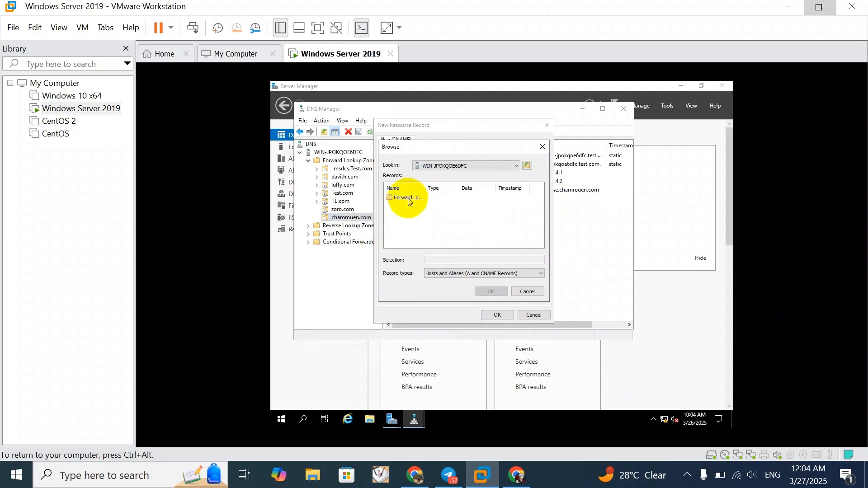
double_click(408, 199)
click(409, 244)
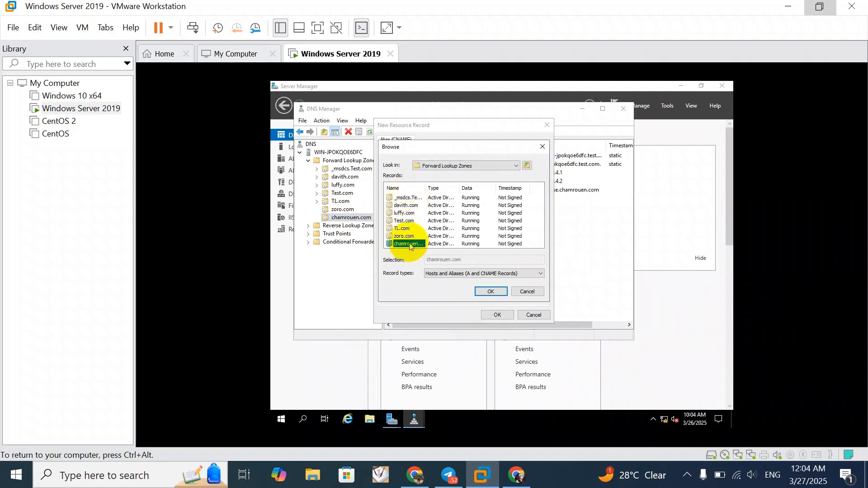
double_click(410, 244)
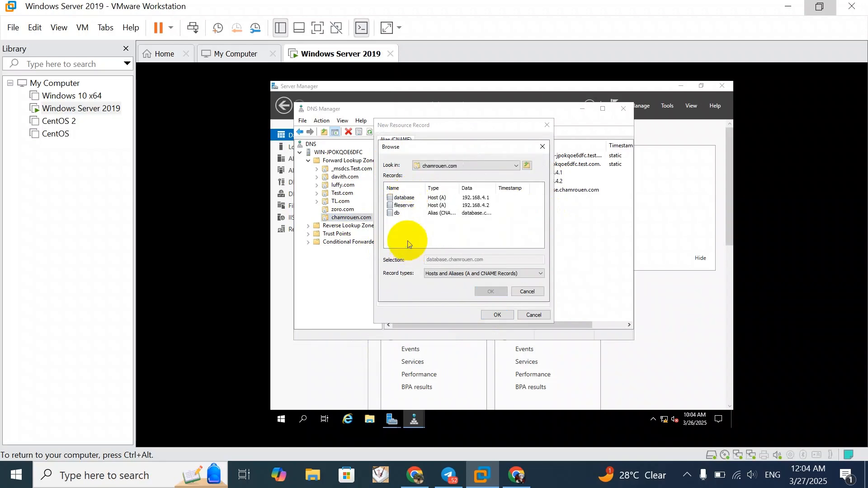
click(403, 205)
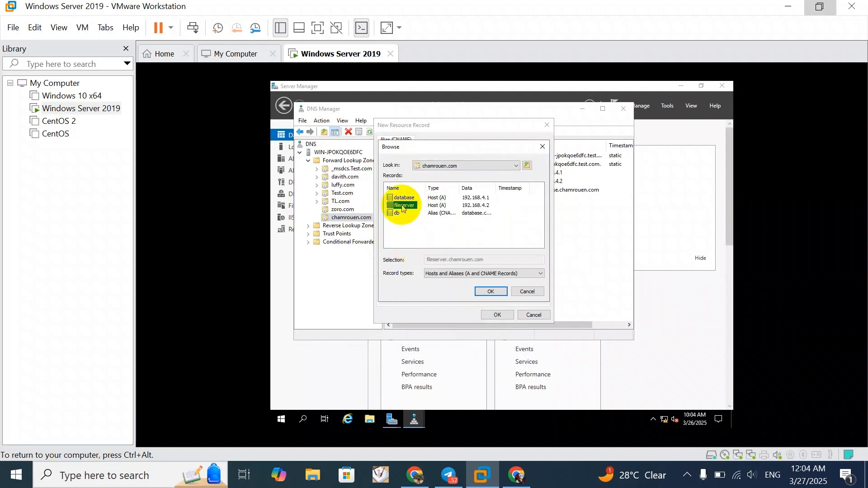
click(489, 293)
click(496, 316)
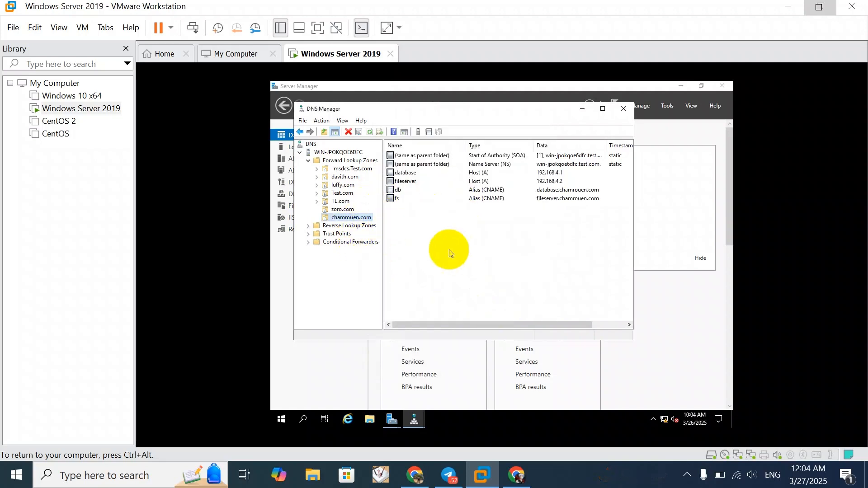
Check the name resolution of db.chamrouen.com with nslookup in an administrator Command Prompt, and close the prompt
click(303, 420)
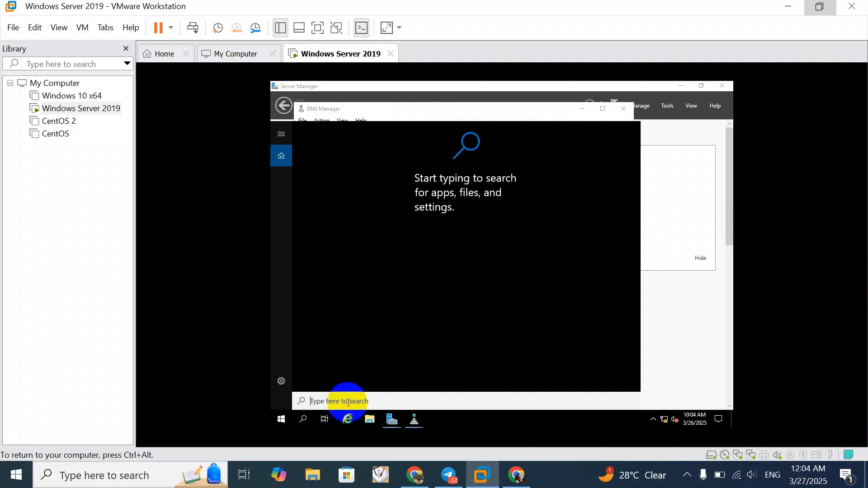
text(cmd)
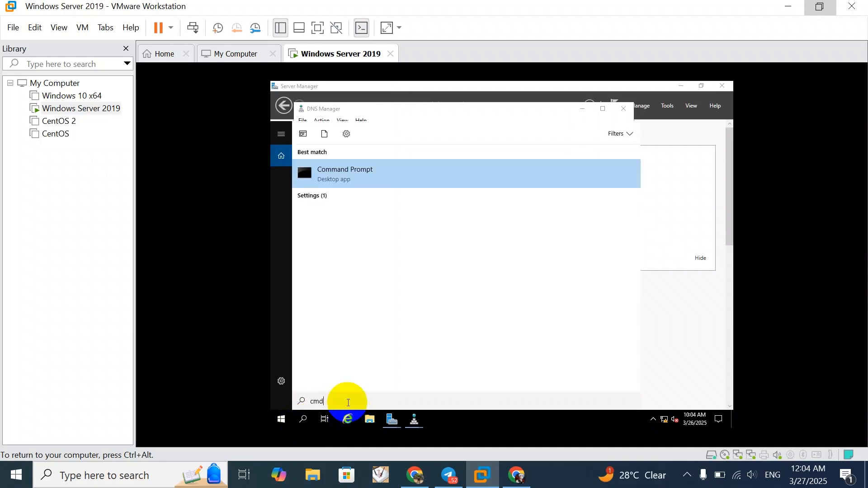
key(ctrl+shift+Return)
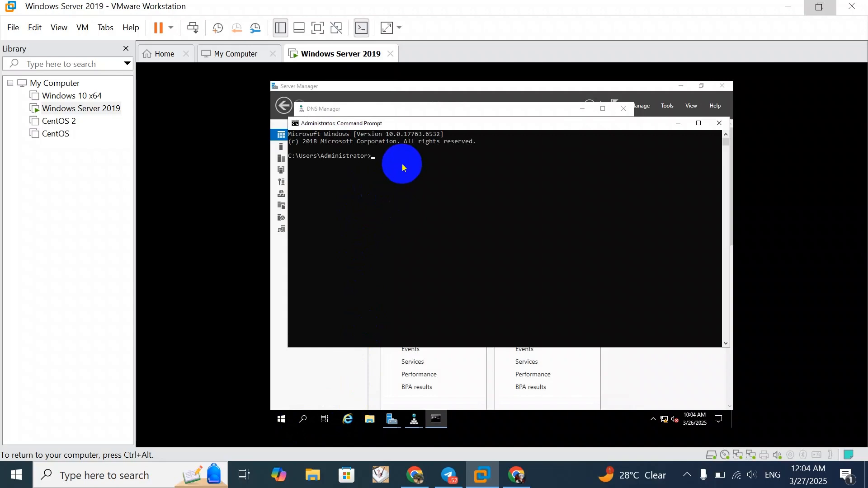
text(i)
text(ouen.com)
key(Return)
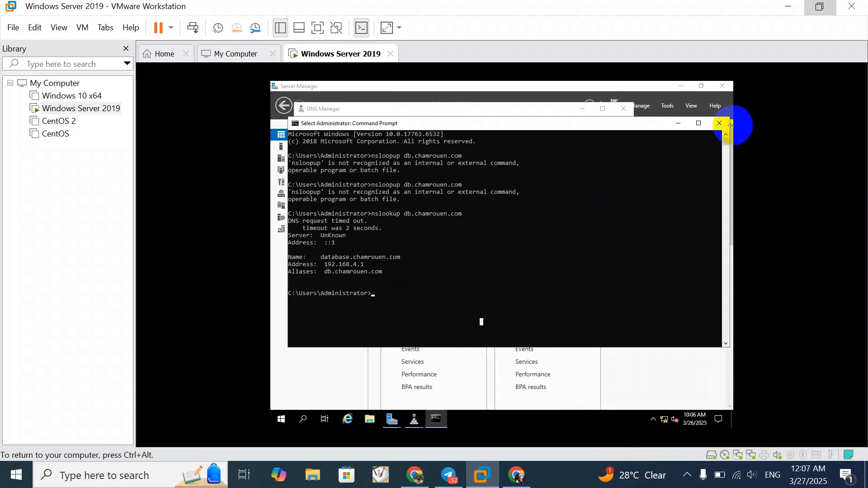
click(711, 129)
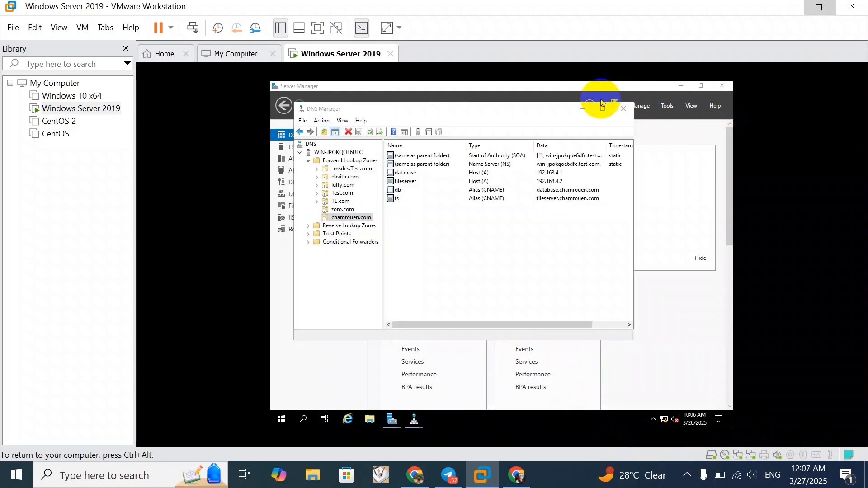
Start a new Active Directory-integrated primary reverse lookup zone, replicated to all DNS servers on domain controllers in the Test.com domain
click(330, 226)
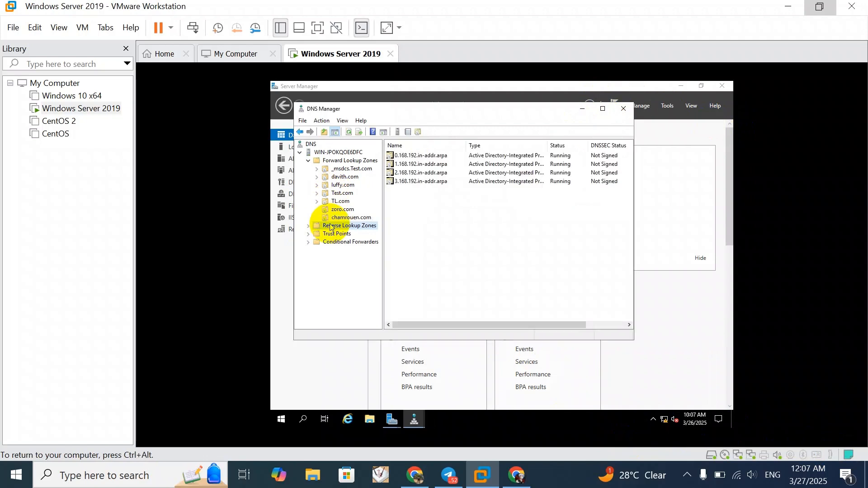
right_click(331, 227)
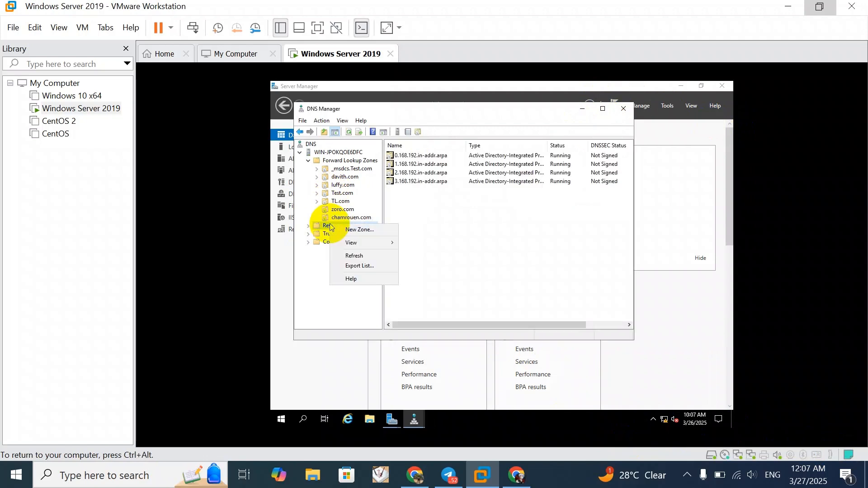
click(359, 230)
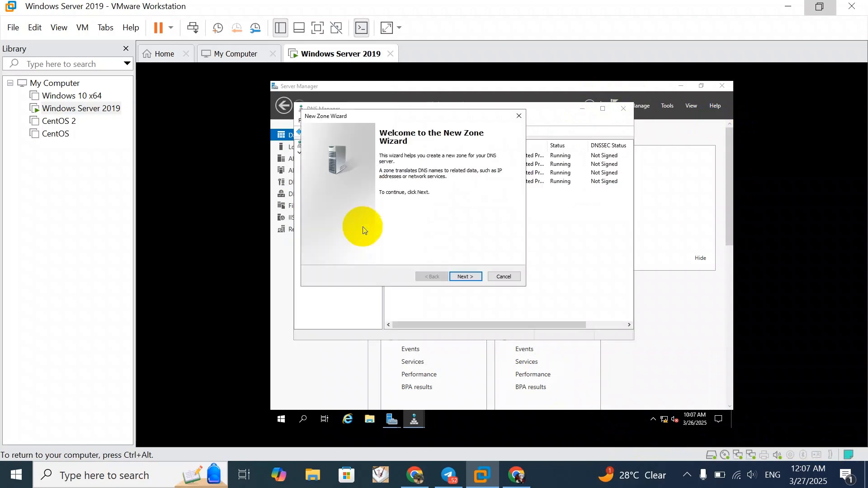
click(465, 276)
click(464, 276)
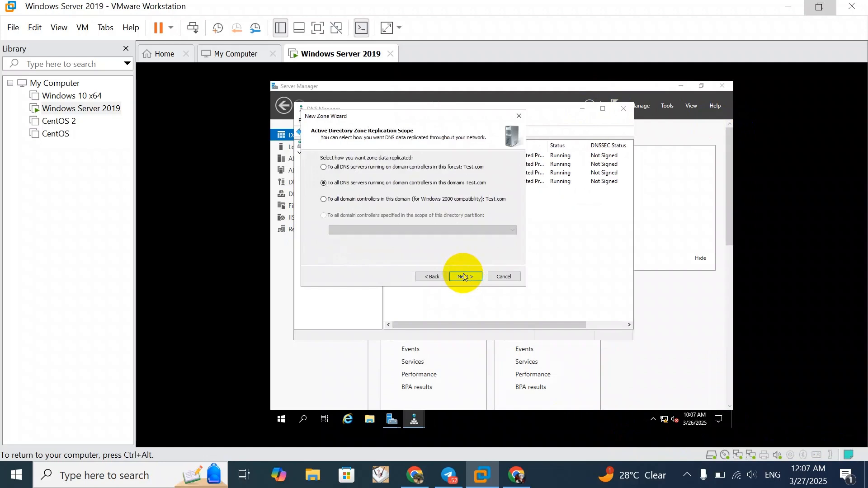
click(465, 277)
click(464, 277)
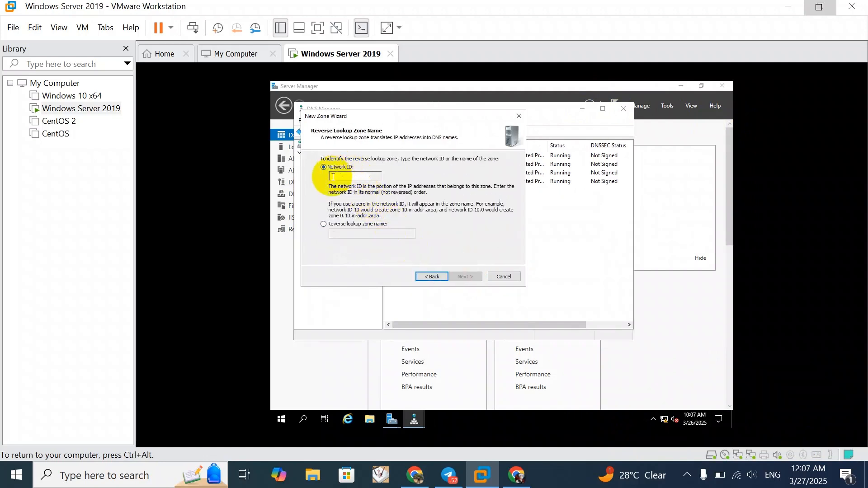
Identify the reverse lookup zone by the network ID 192.168.4
text(1 )
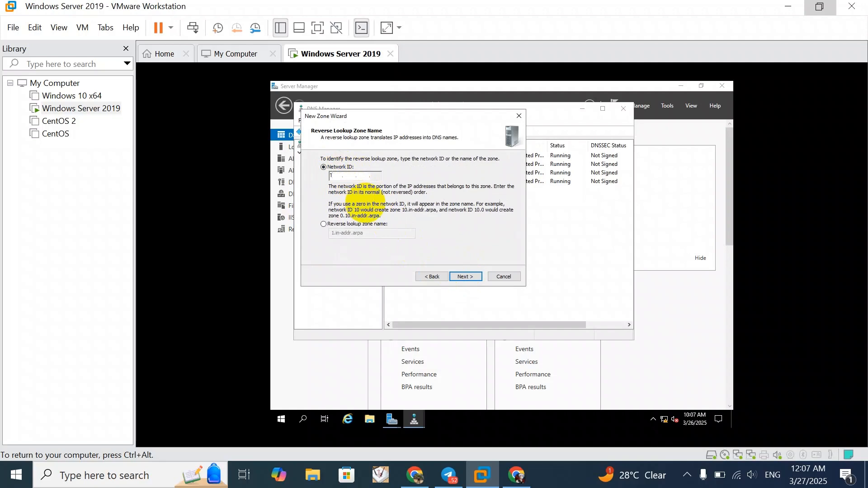
text(92.168.4)
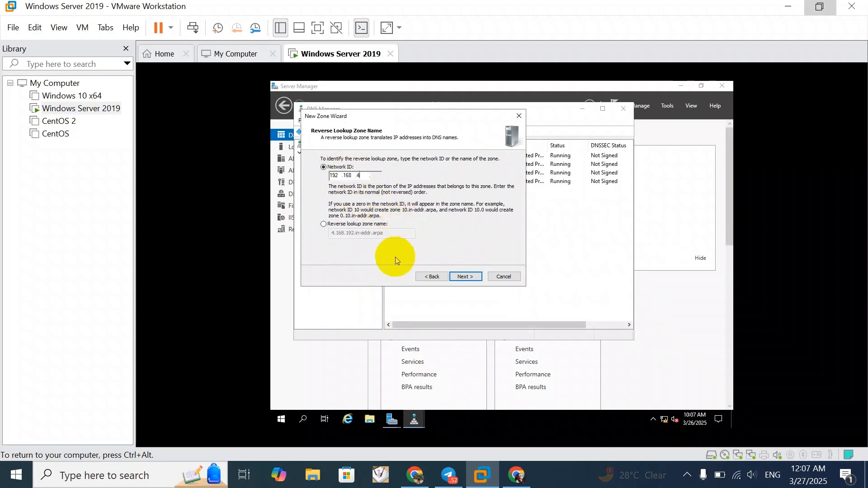
click(465, 280)
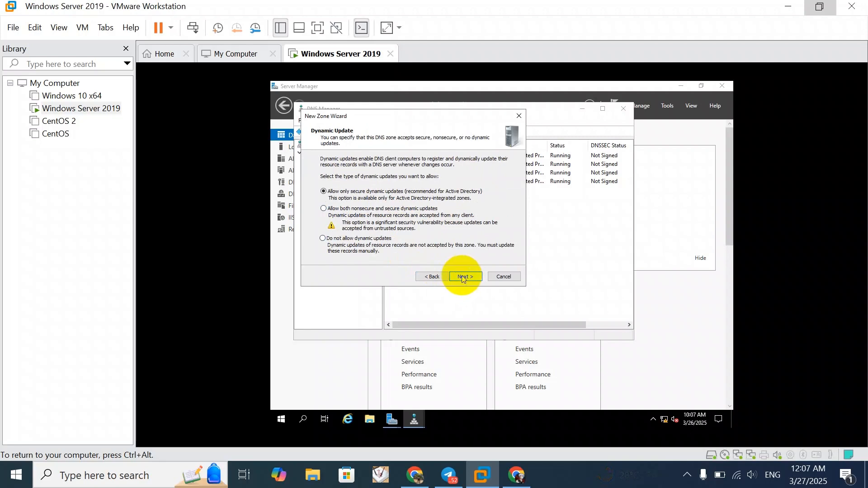
Disallow dynamic updates for the new reverse lookup zone and continue to the wizard's summary
click(463, 278)
click(431, 276)
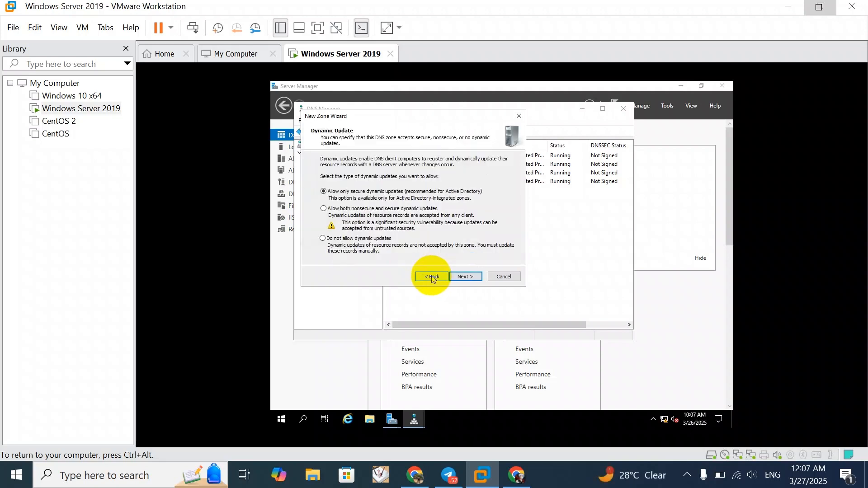
click(349, 242)
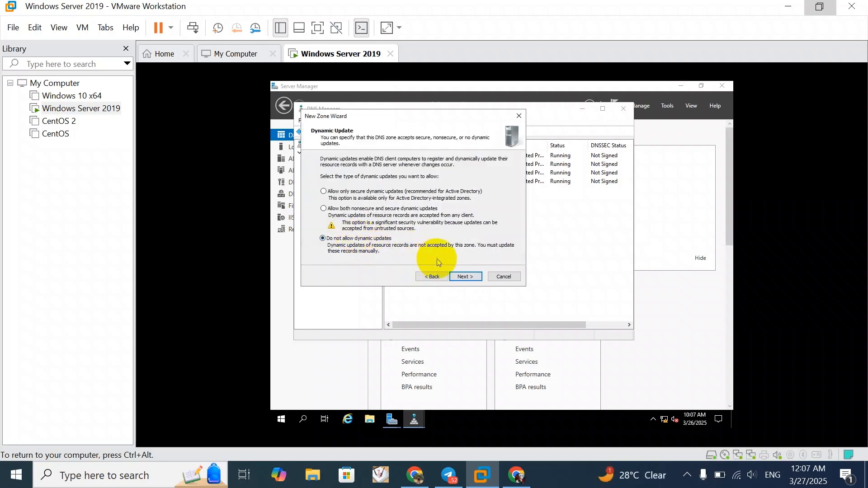
click(467, 279)
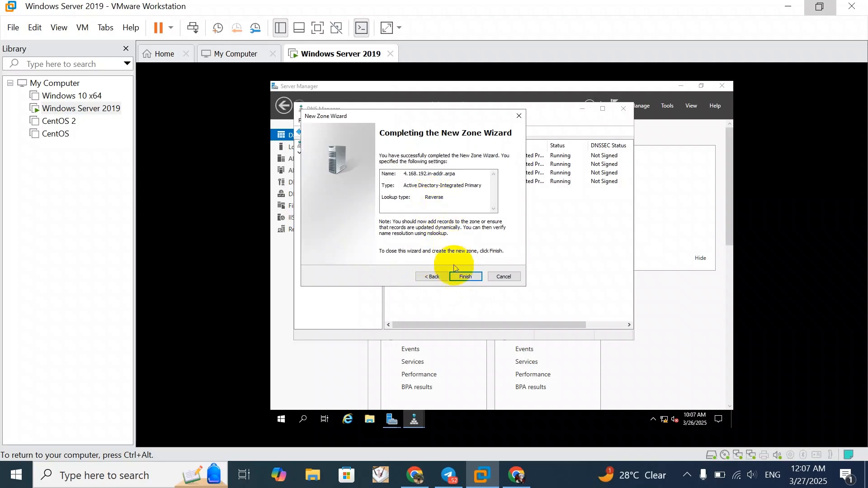
Finish creating the reverse lookup zone and open 4.168.192.in-addr.arpa under Reverse Lookup Zones
click(463, 281)
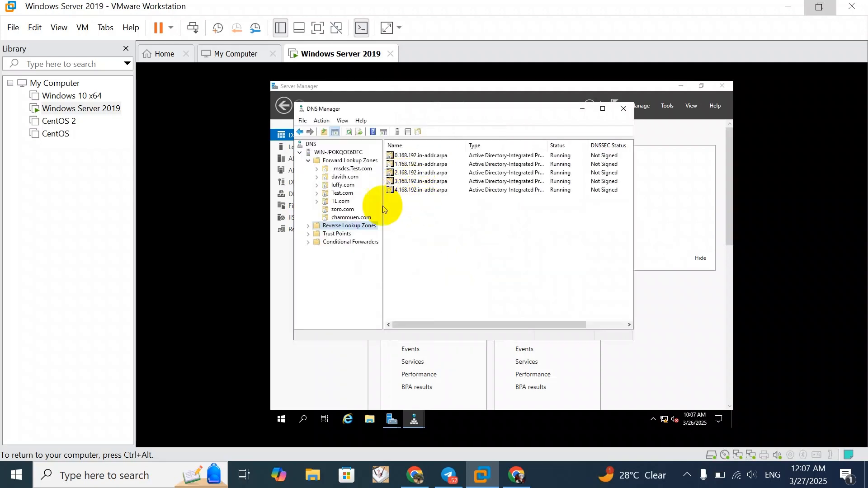
click(309, 226)
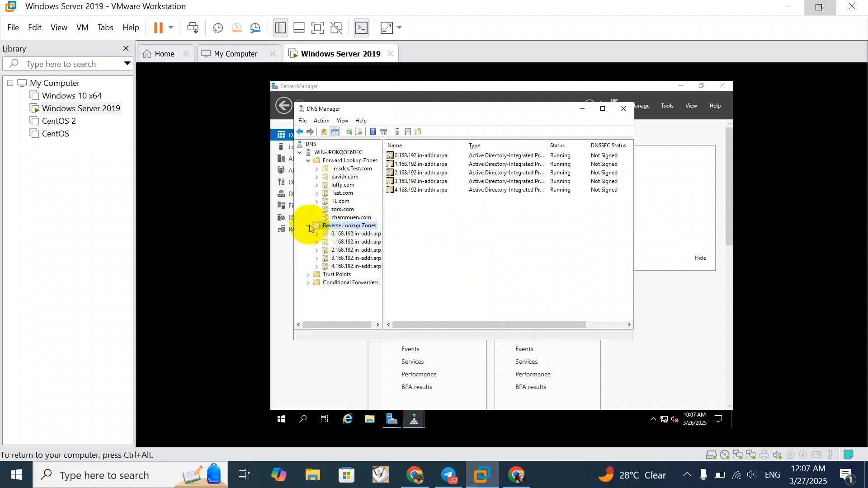
click(340, 267)
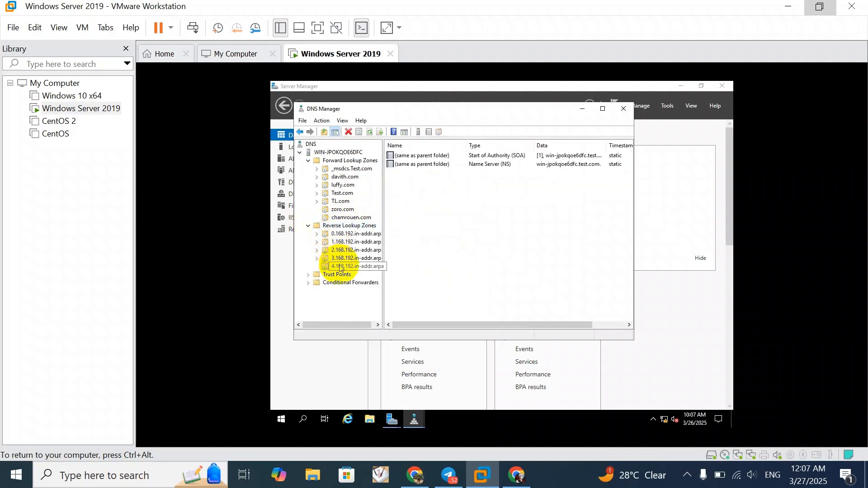
Add a pointer (PTR) record to the 4.168.192.in-addr.arpa zone for the database host record of chamrouen.com, 192.168.4.1
right_click(340, 266)
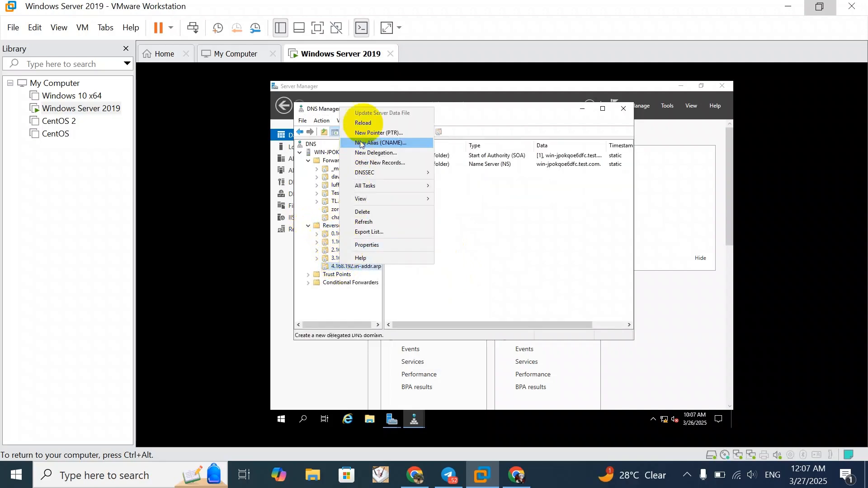
click(387, 134)
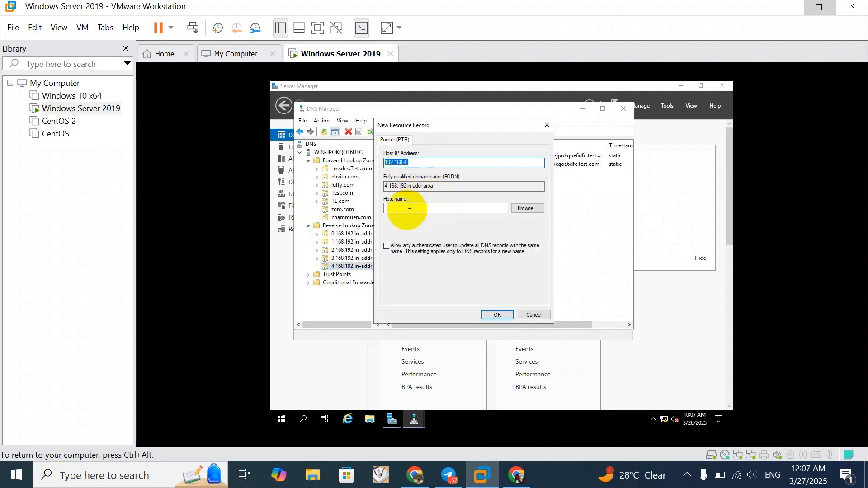
click(534, 208)
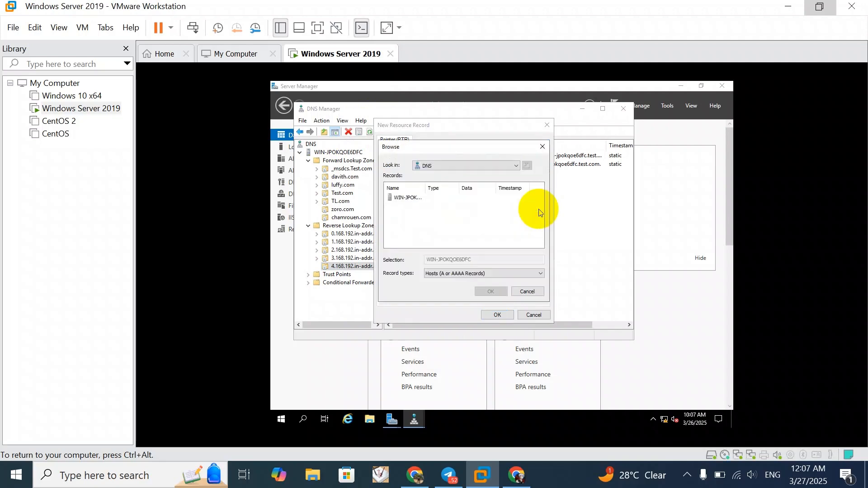
click(401, 199)
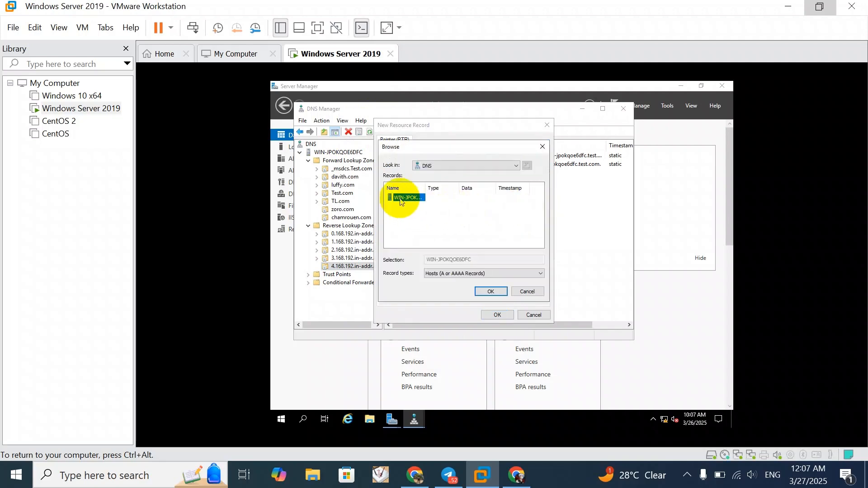
double_click(401, 199)
double_click(401, 198)
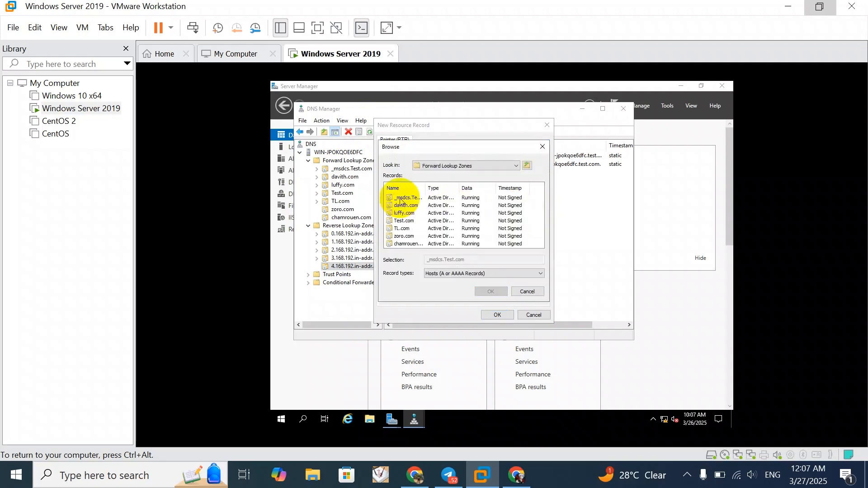
double_click(407, 244)
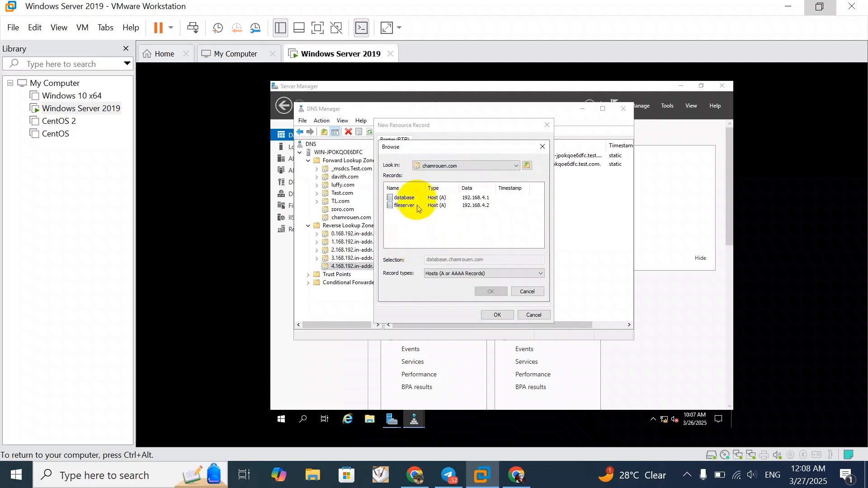
click(403, 197)
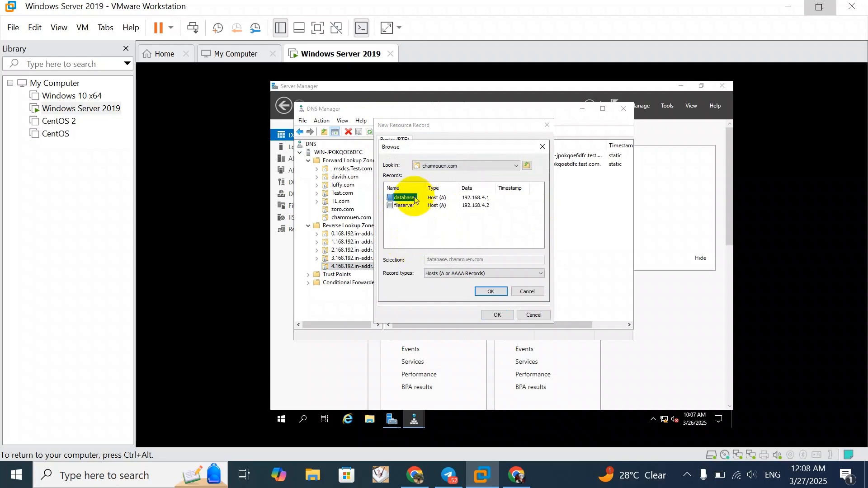
click(490, 292)
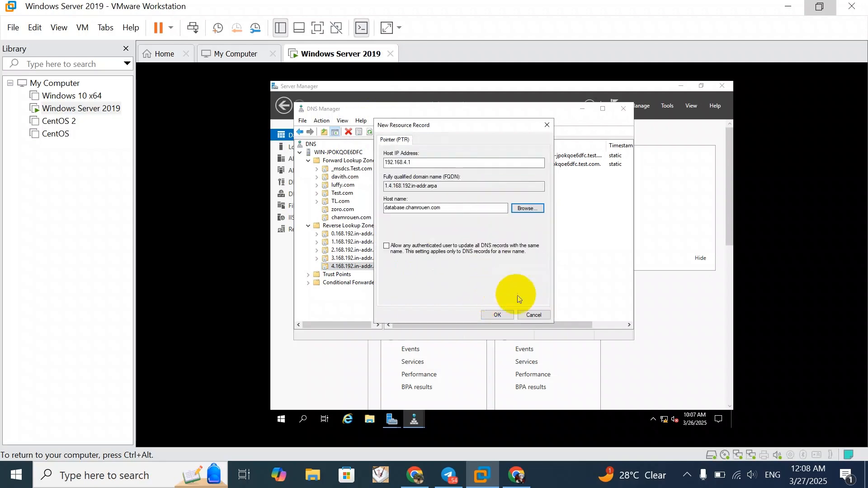
click(498, 315)
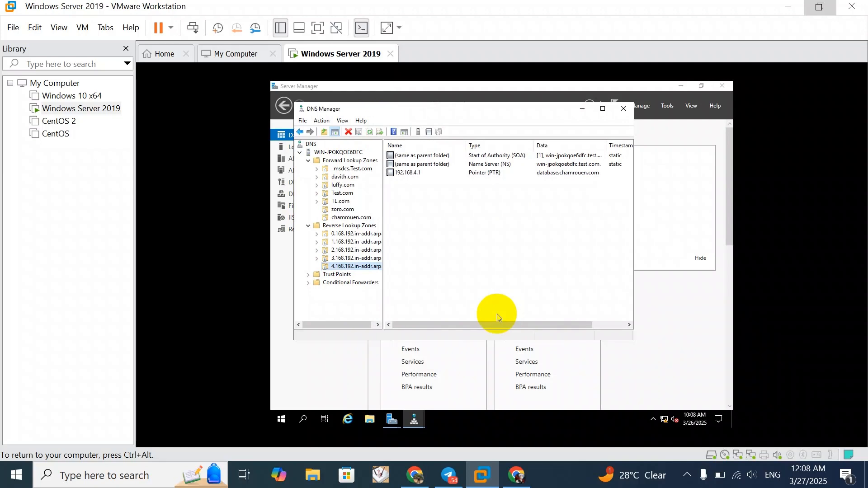
Add a pointer (PTR) record to the same reverse zone for the fileserver host record of chamrouen.com, 192.168.4.2
right_click(336, 266)
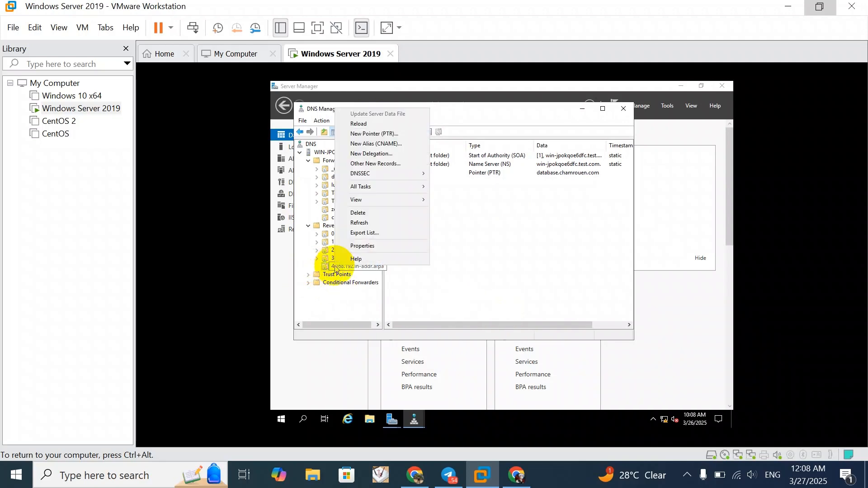
click(358, 137)
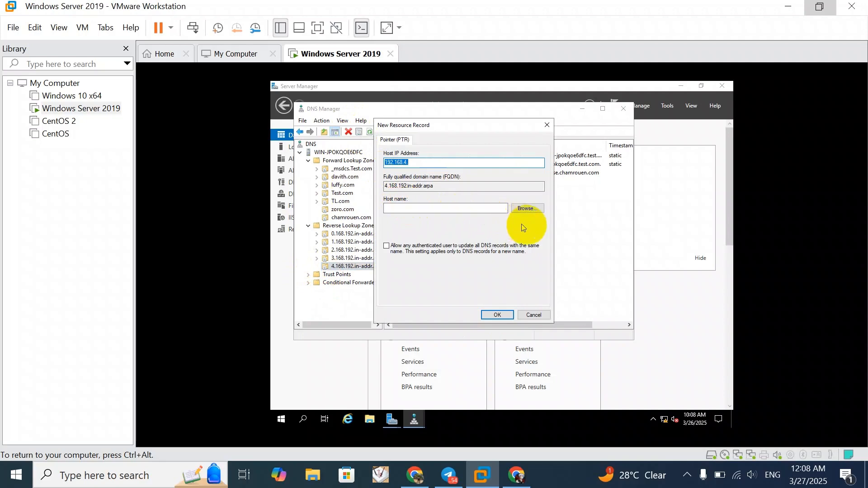
click(526, 209)
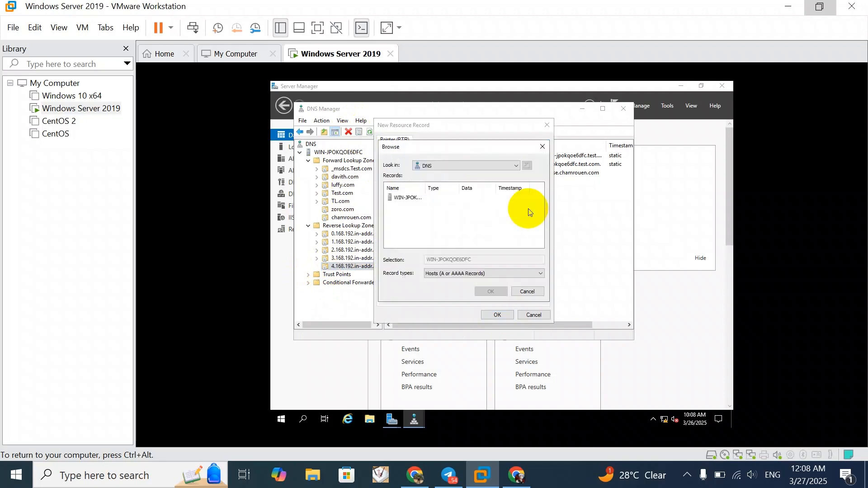
double_click(406, 201)
double_click(412, 199)
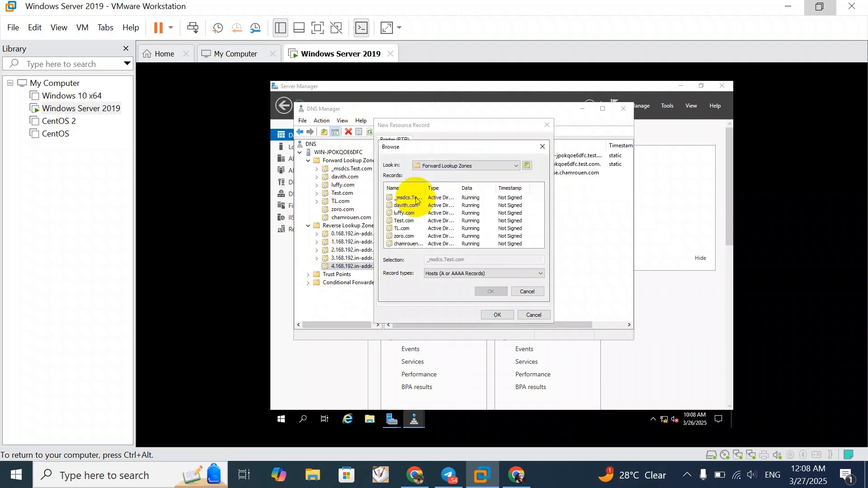
double_click(414, 244)
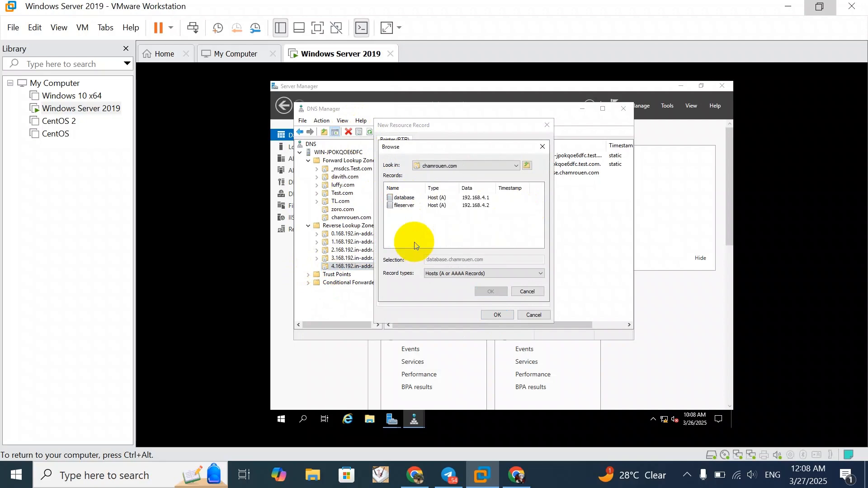
click(404, 205)
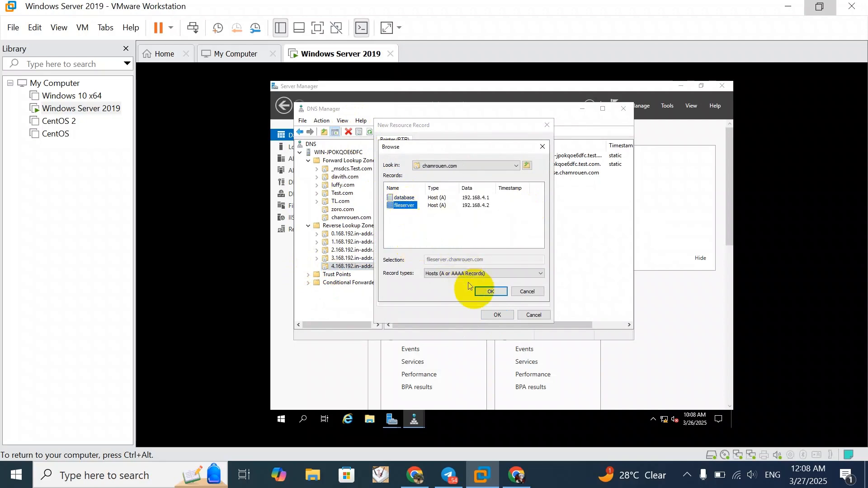
click(482, 293)
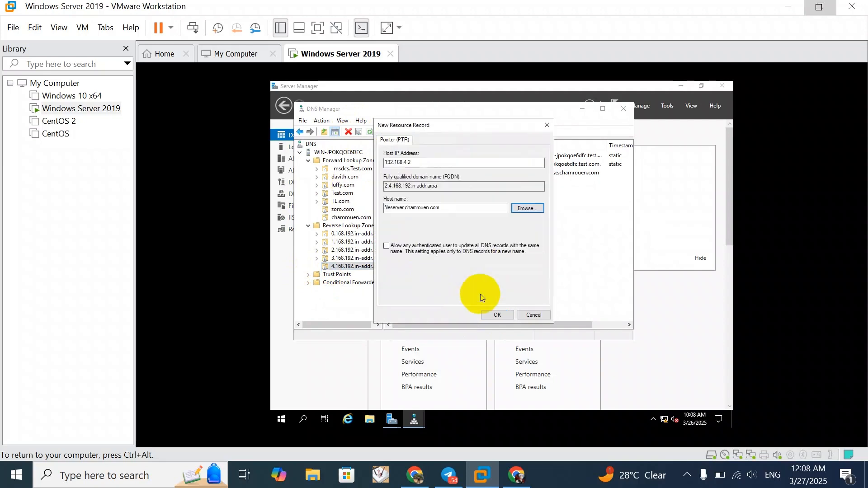
click(502, 316)
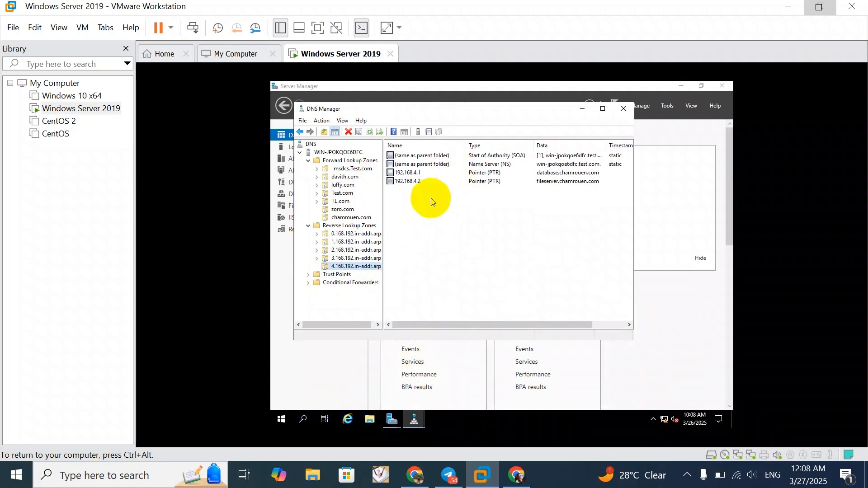
Check the reverse resolution of 192.168.4.1 with nslookup in an administrator Command Prompt
click(305, 427)
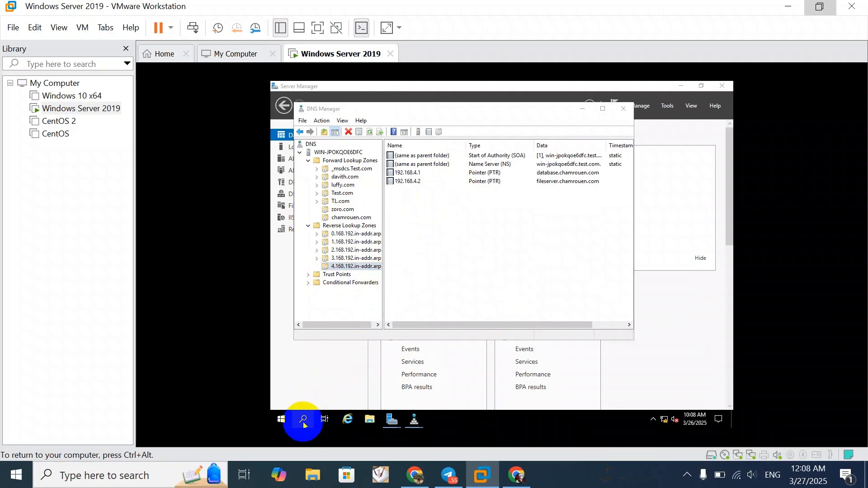
text(cmd)
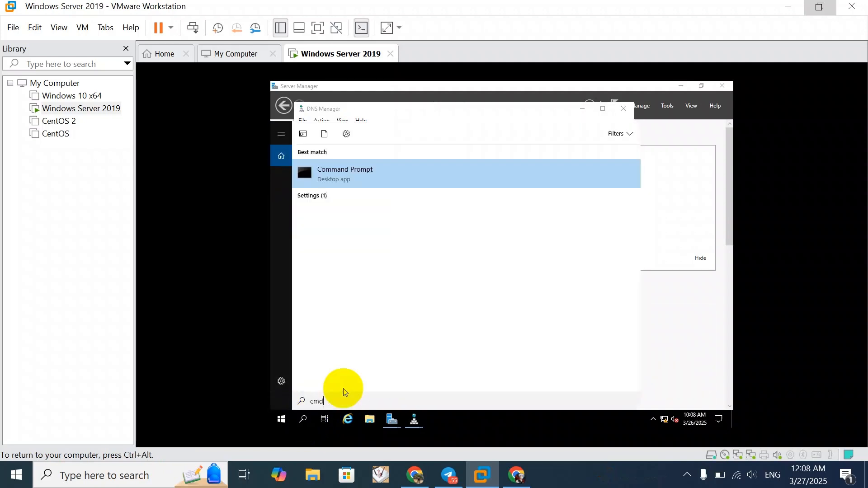
key(Return)
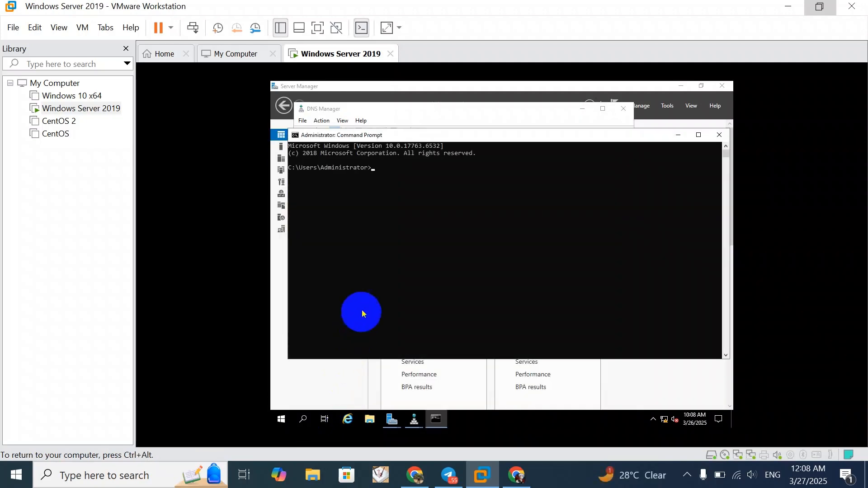
text(nsl)
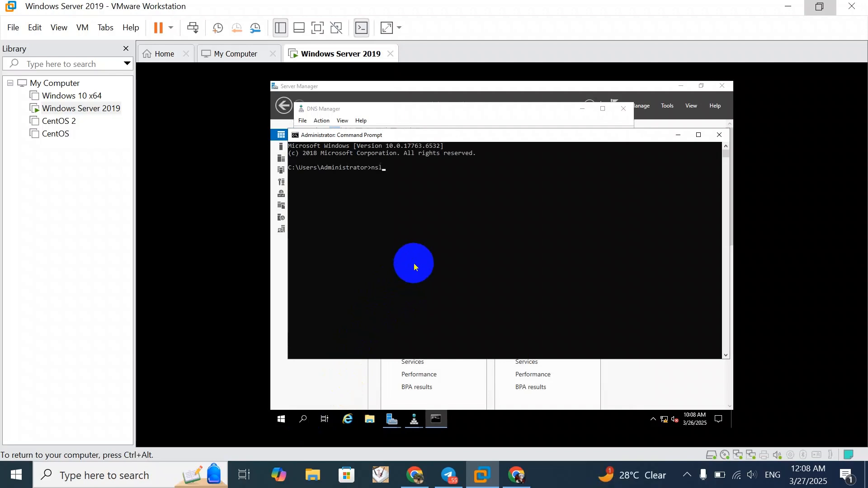
text(ookup 192.168.4.1)
key(Return)
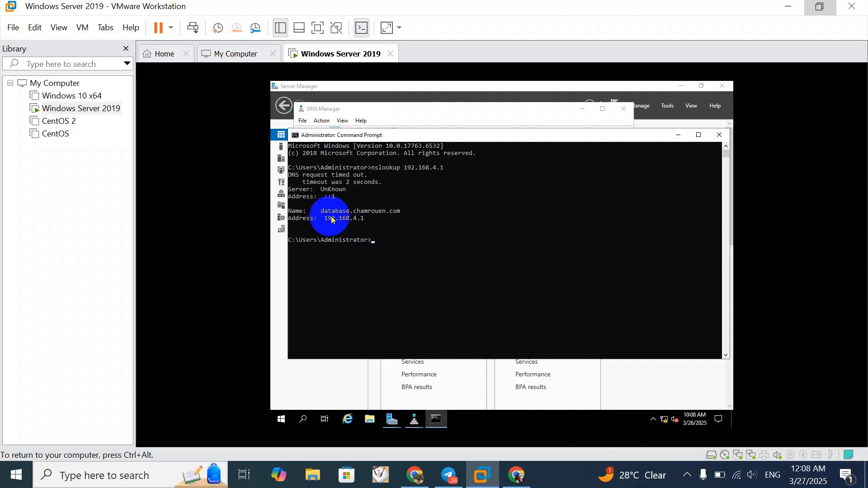
drag(329, 219, 370, 222)
click(370, 219)
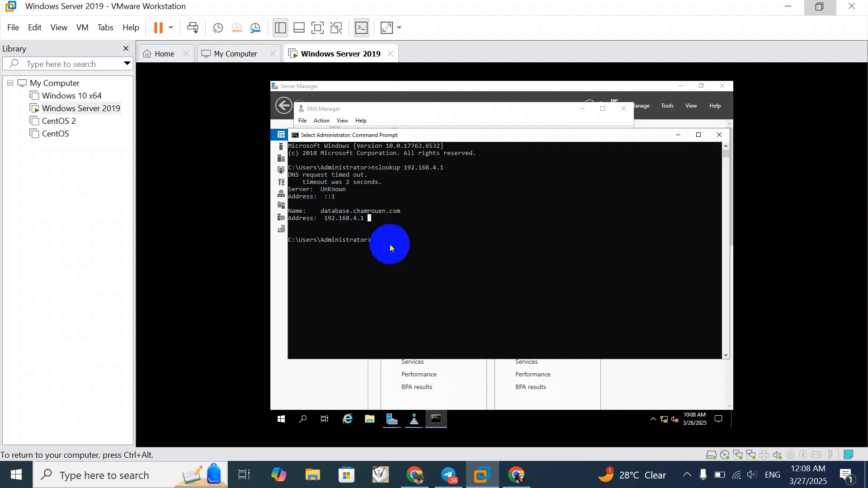